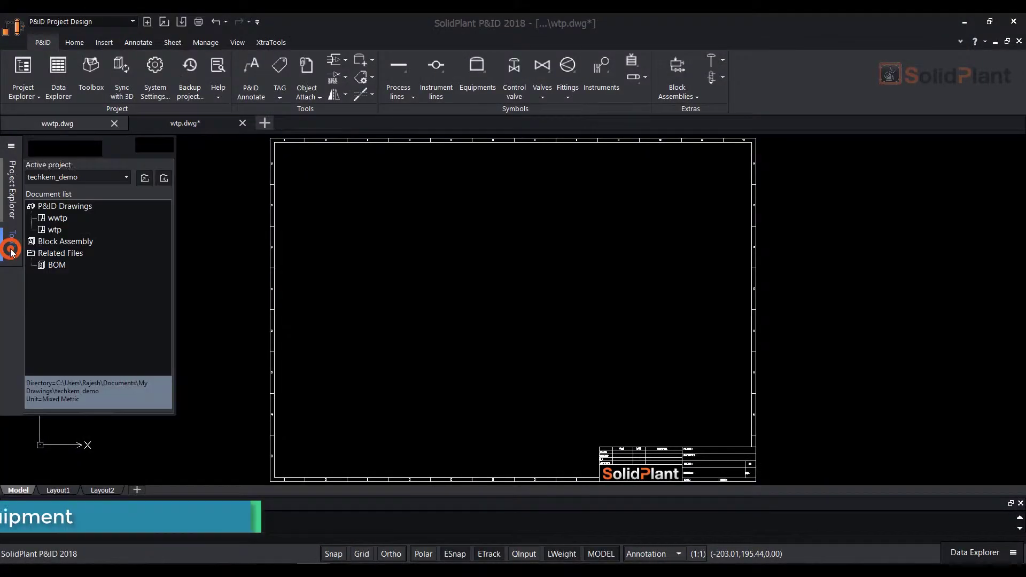
# - Open the Toolbox panel showing the standard equipment symbols next to the blank wtp.dwg sheet
pyautogui.click(11, 249)
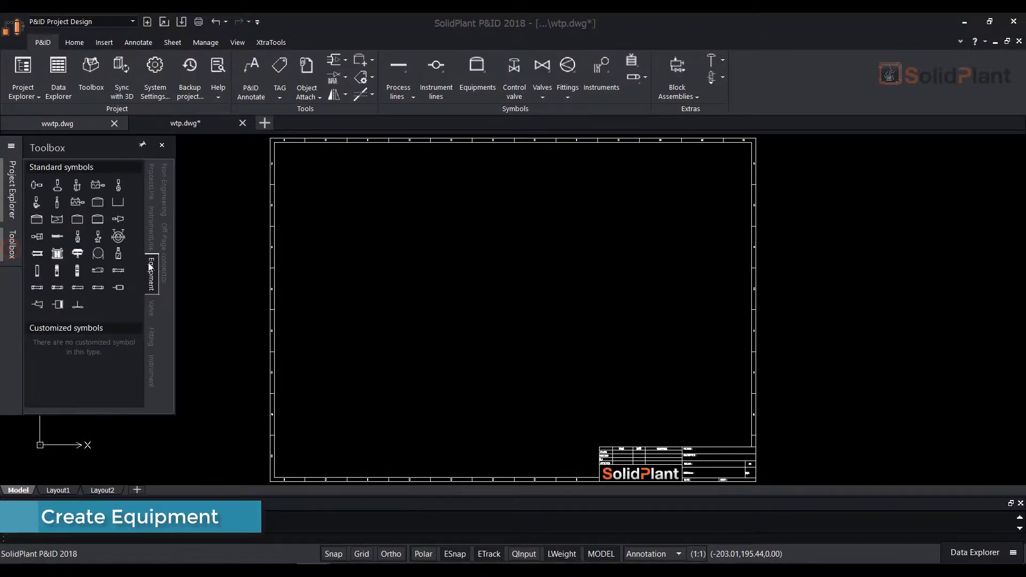
# - Insert the BEM Exchanger symbol in the upper-left of the sheet at the default scale
pyautogui.click(38, 288)
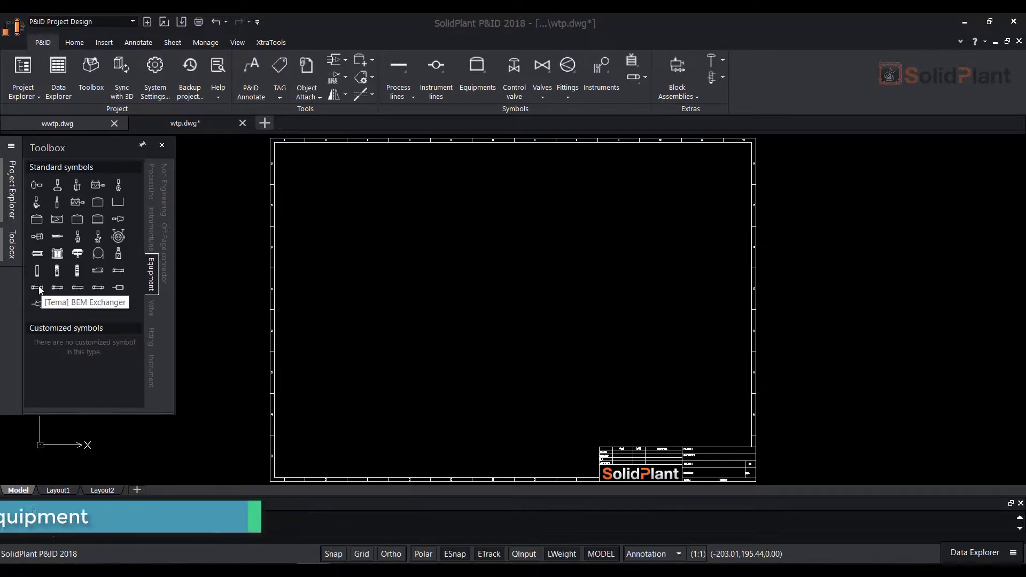
pyautogui.click(362, 274)
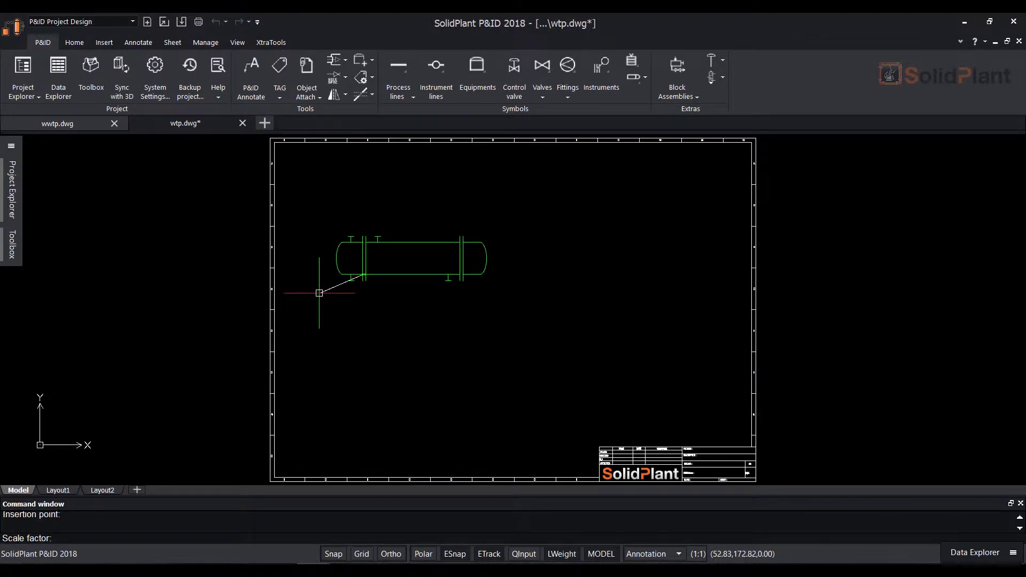
pyautogui.click(319, 293)
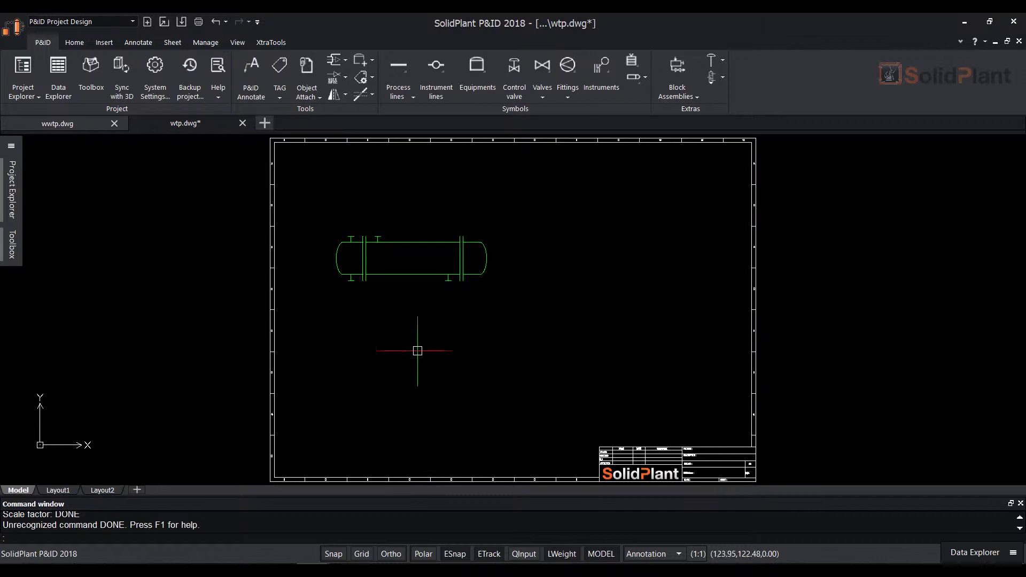
# - Start the Move command (M) and begin window-selecting the exchanger
pyautogui.write('m')
pyautogui.press('Return')
pyautogui.click(509, 308)
# - Finish selecting the BEM exchanger and relocate it from its base point to near the sheet centre
pyautogui.click(309, 213)
pyautogui.rightClick(341, 335)
pyautogui.click(340, 335)
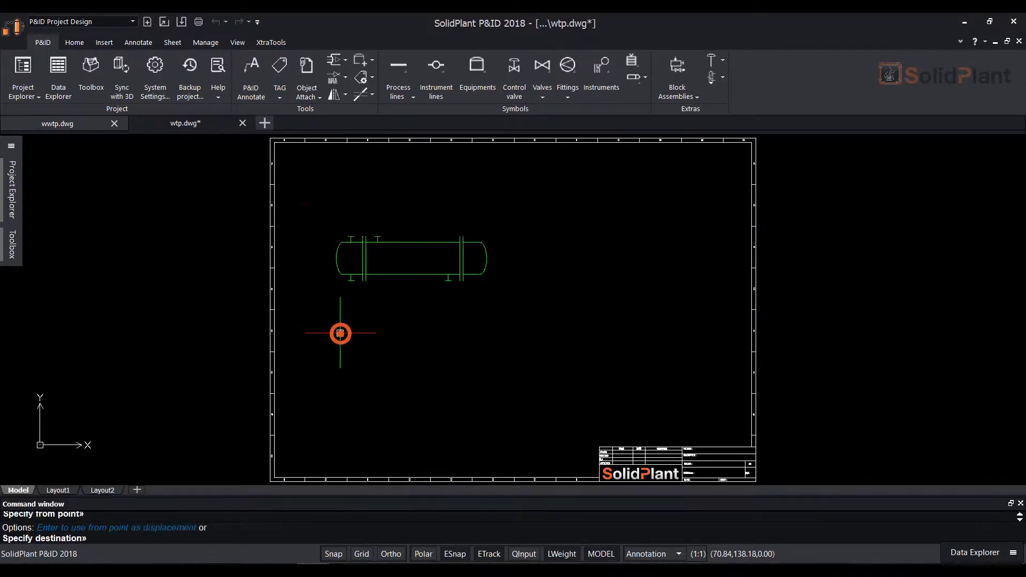
pyautogui.click(441, 376)
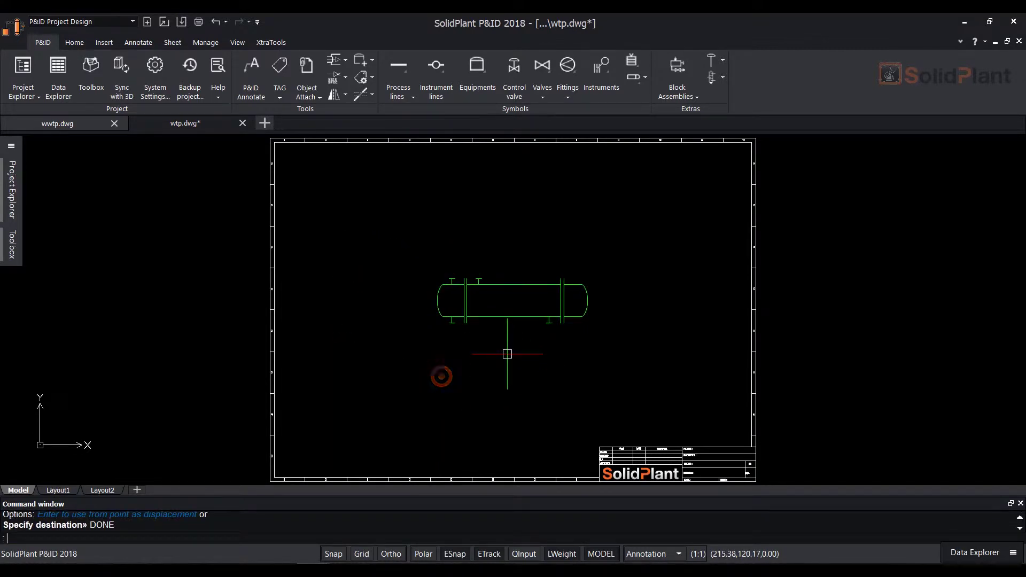
pyautogui.scroll(2, 506, 349)
pyautogui.scroll(-2, 509, 377)
pyautogui.moveTo(511, 372); pyautogui.dragTo(537, 375, button='middle')
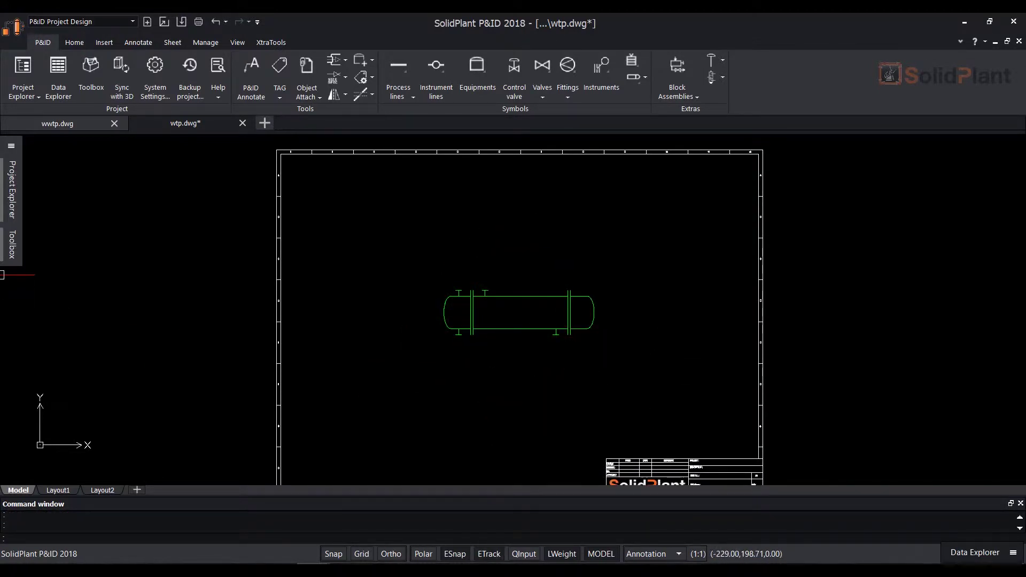
# - From the ProcessLine tab, draw a line from the top-left nozzle upward, then left
pyautogui.click(14, 251)
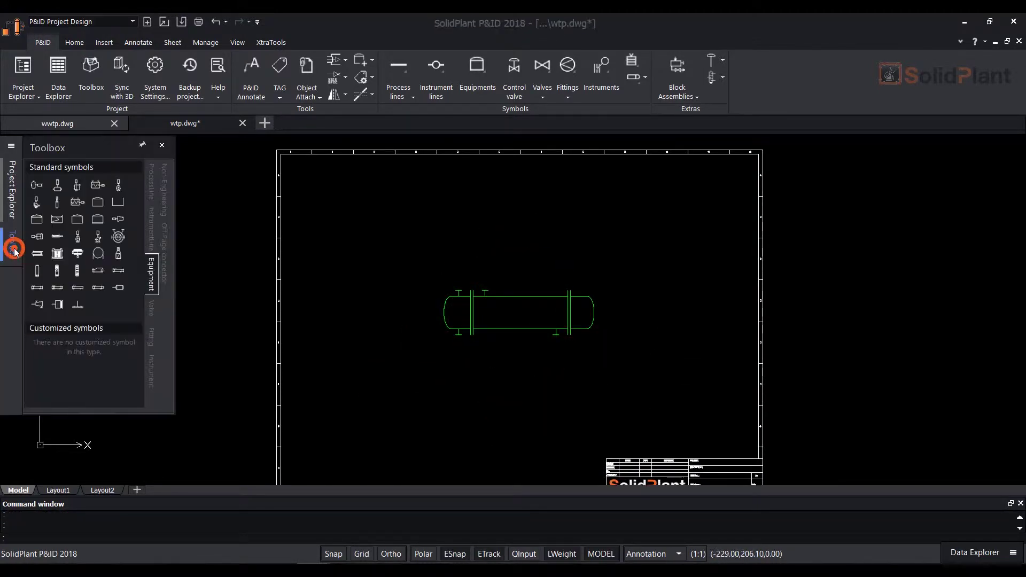
pyautogui.click(151, 184)
pyautogui.click(34, 185)
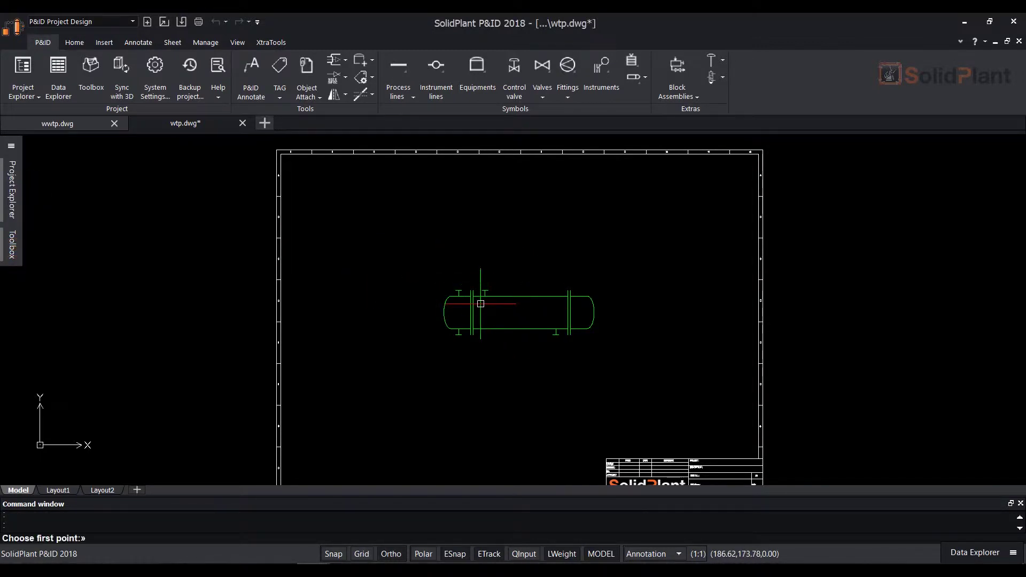
pyautogui.click(458, 291)
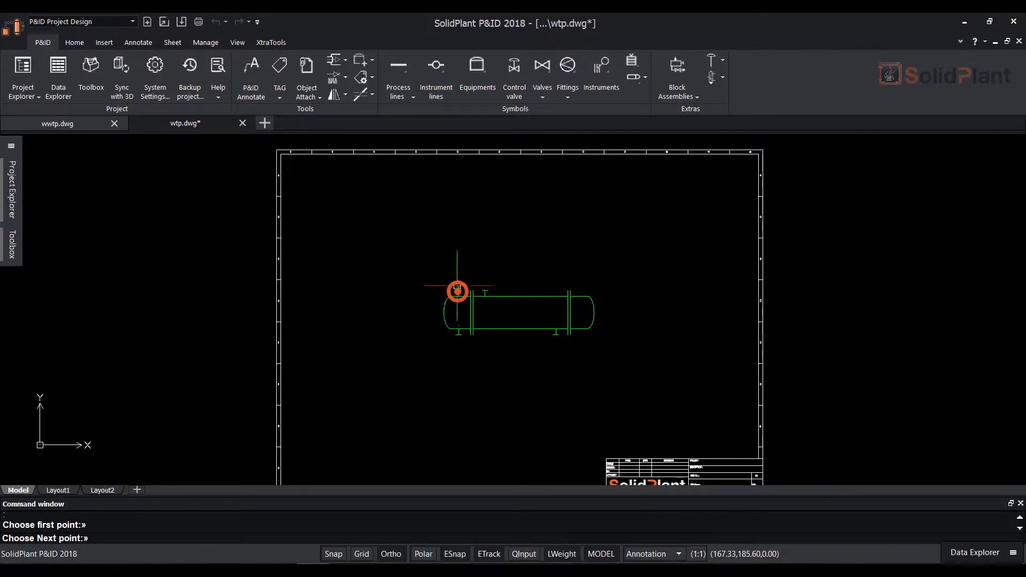
pyautogui.click(458, 246)
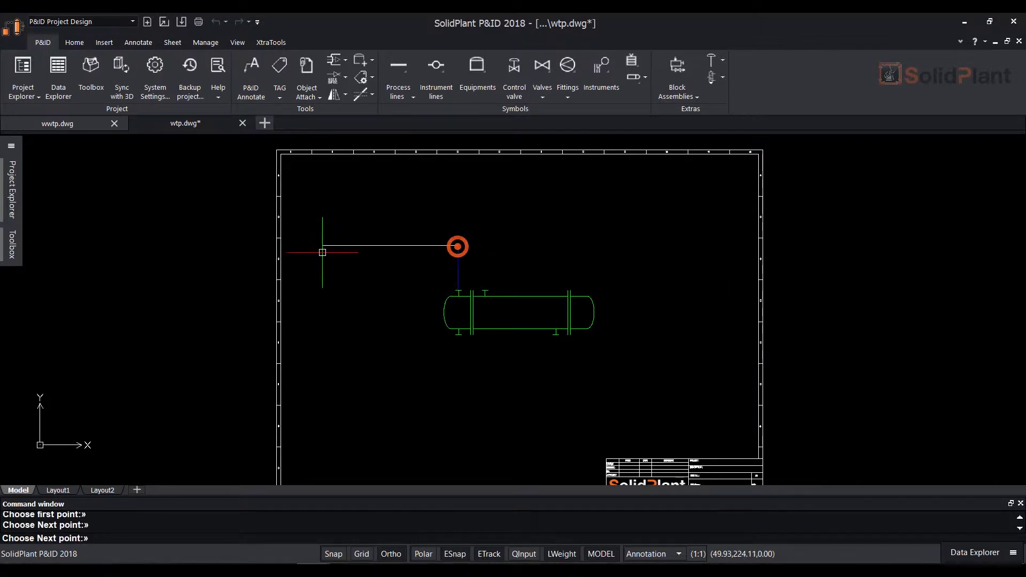
pyautogui.click(322, 252)
pyautogui.press('Return')
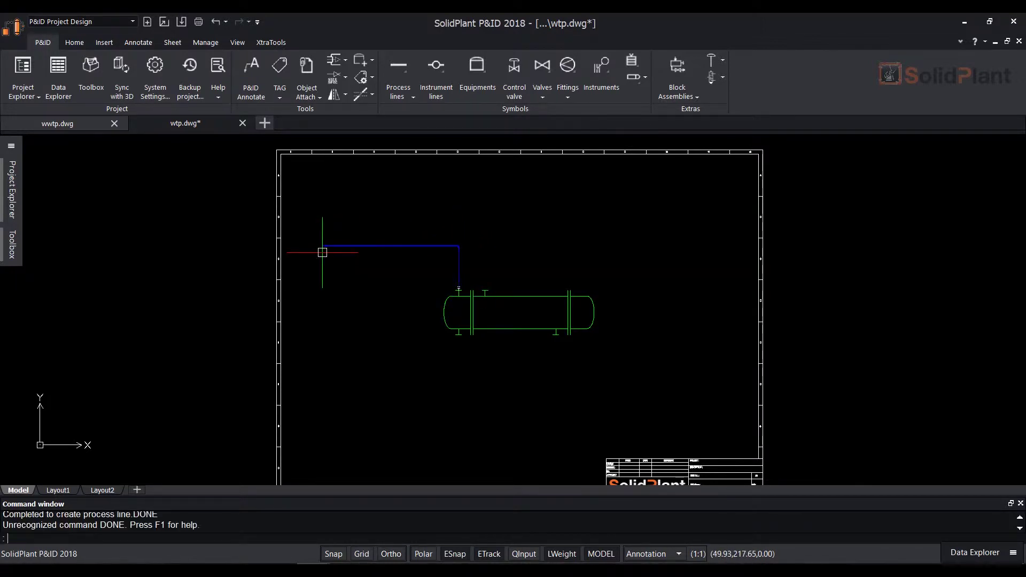
pyautogui.scroll(5, 455, 291)
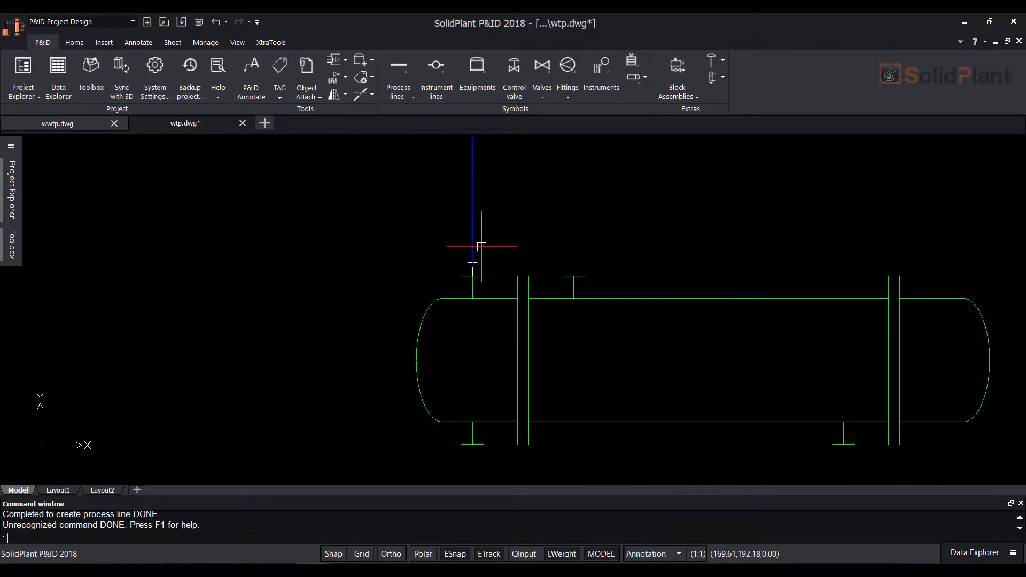
# - Recentre the view and draw a second process line up from the right-hand top nozzle, then right
pyautogui.scroll(-5, 525, 335)
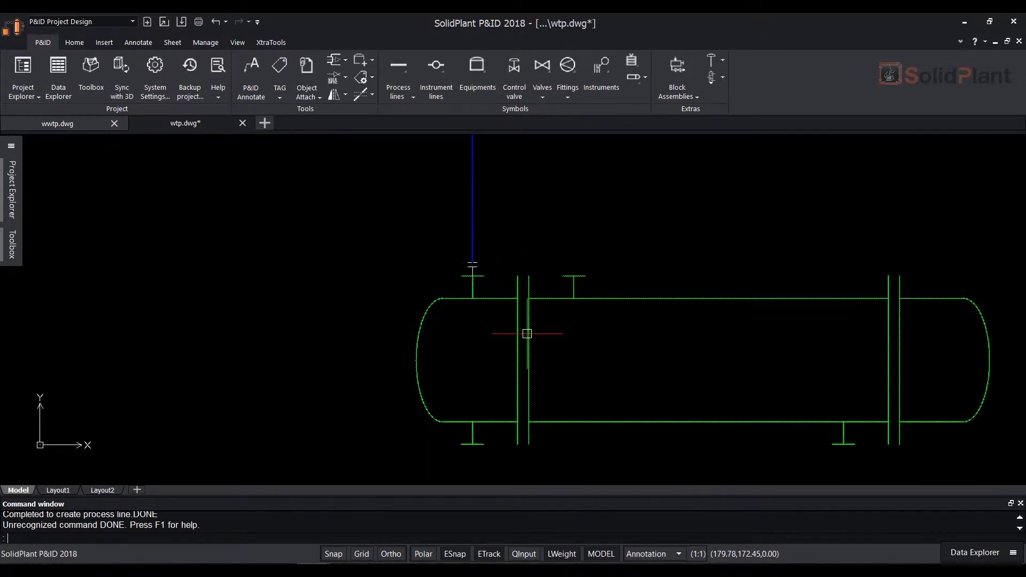
pyautogui.moveTo(614, 337); pyautogui.dragTo(581, 341, button='middle')
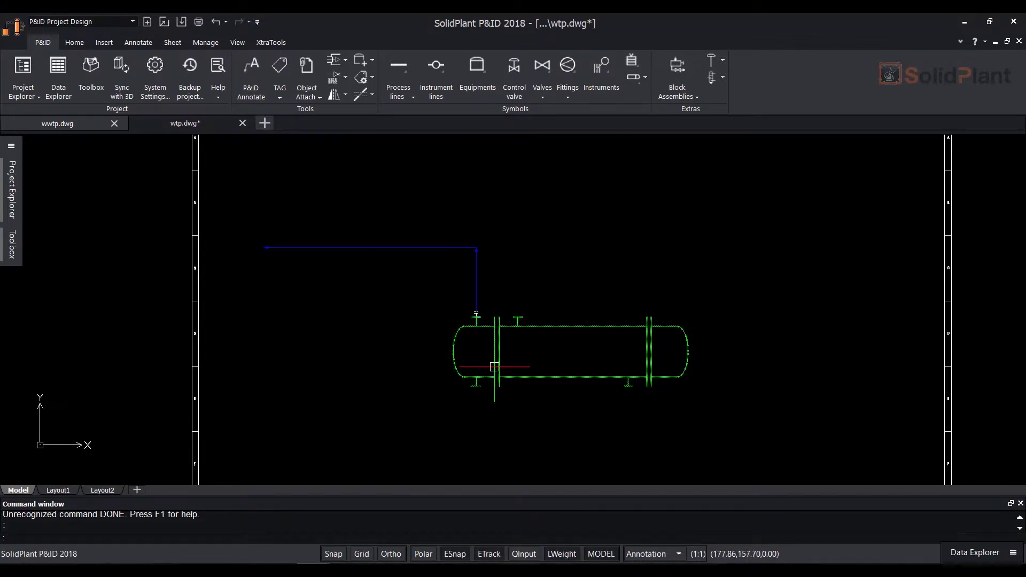
pyautogui.scroll(-1, 549, 344)
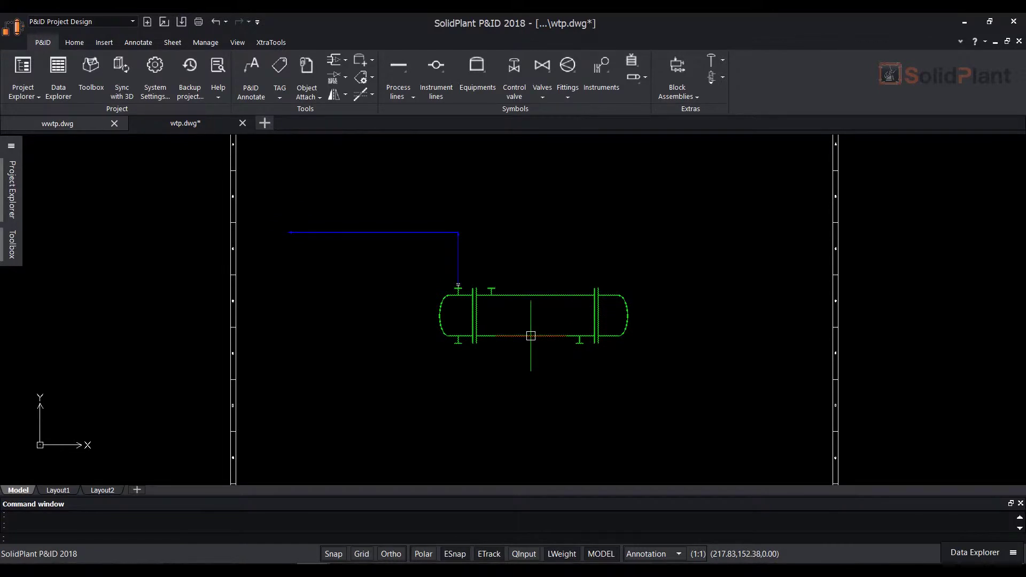
pyautogui.click(13, 245)
pyautogui.click(41, 185)
pyautogui.click(562, 292)
pyautogui.click(560, 169)
pyautogui.click(730, 170)
pyautogui.press('Return')
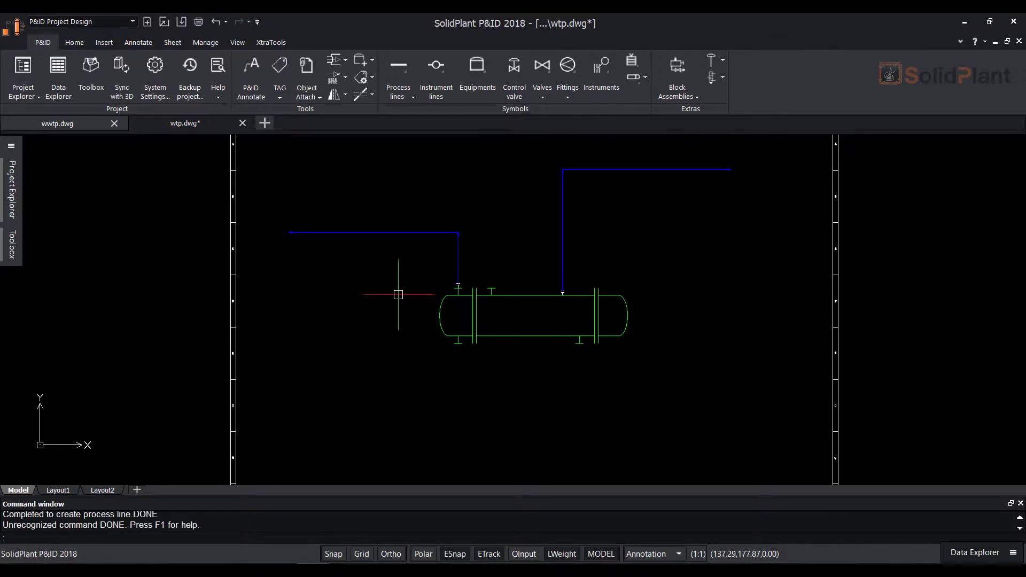
pyautogui.scroll(5, 563, 292)
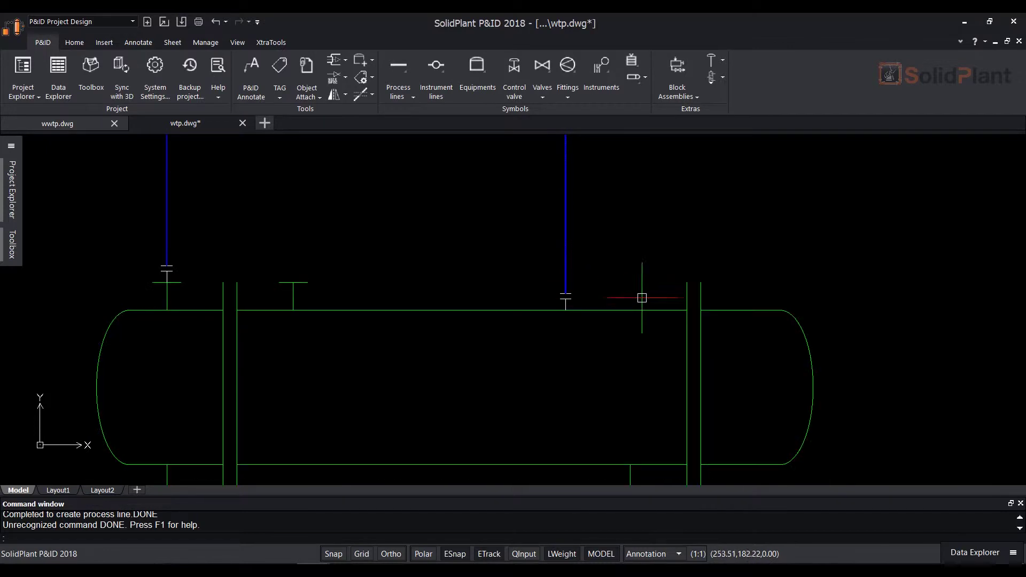
pyautogui.scroll(-6, 557, 348)
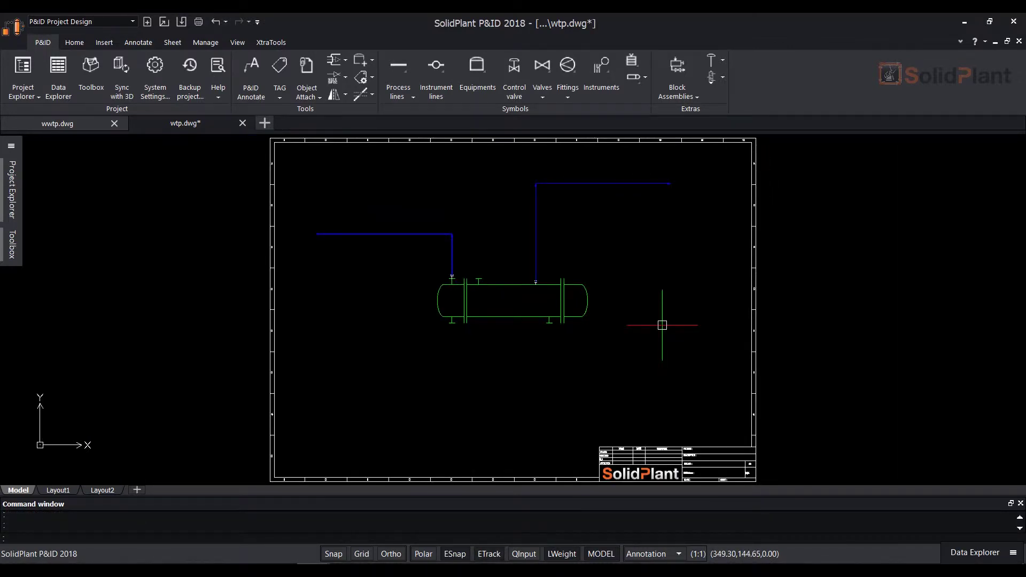
# - Grip-drag the exchanger lower right, then back near the centre, with both lines stretching along
pyautogui.click(507, 319)
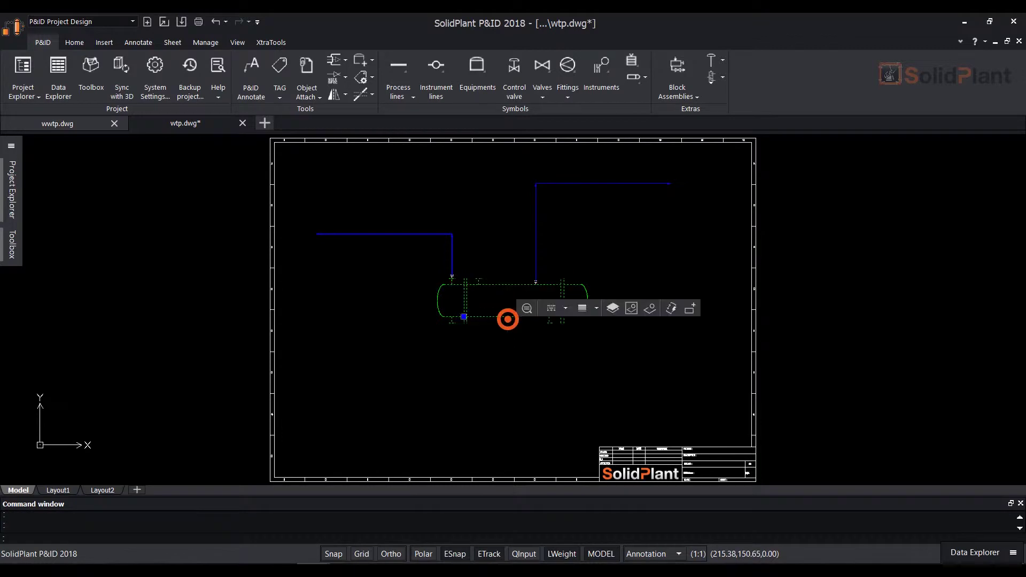
pyautogui.click(463, 317)
pyautogui.click(582, 391)
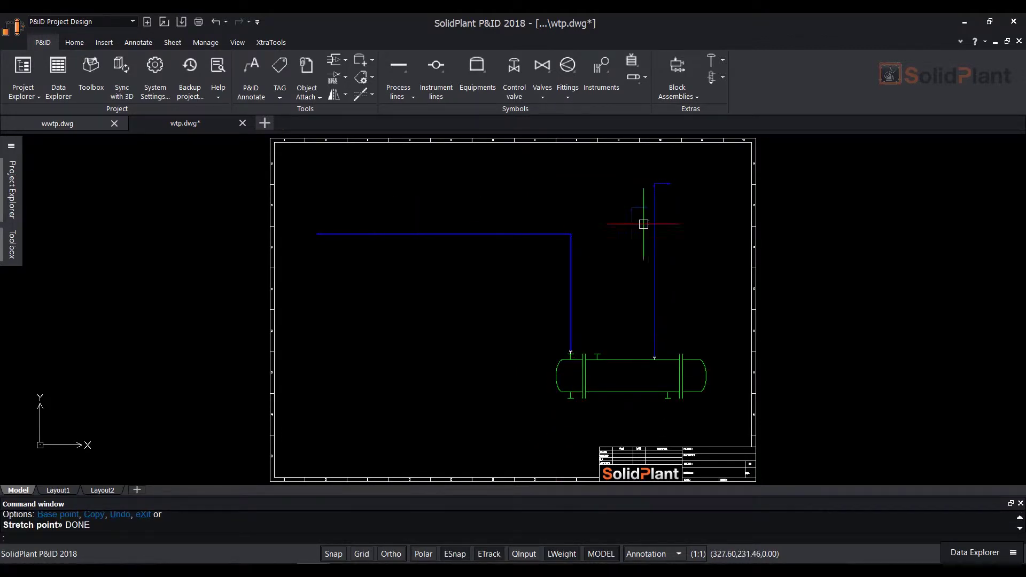
pyautogui.click(569, 394)
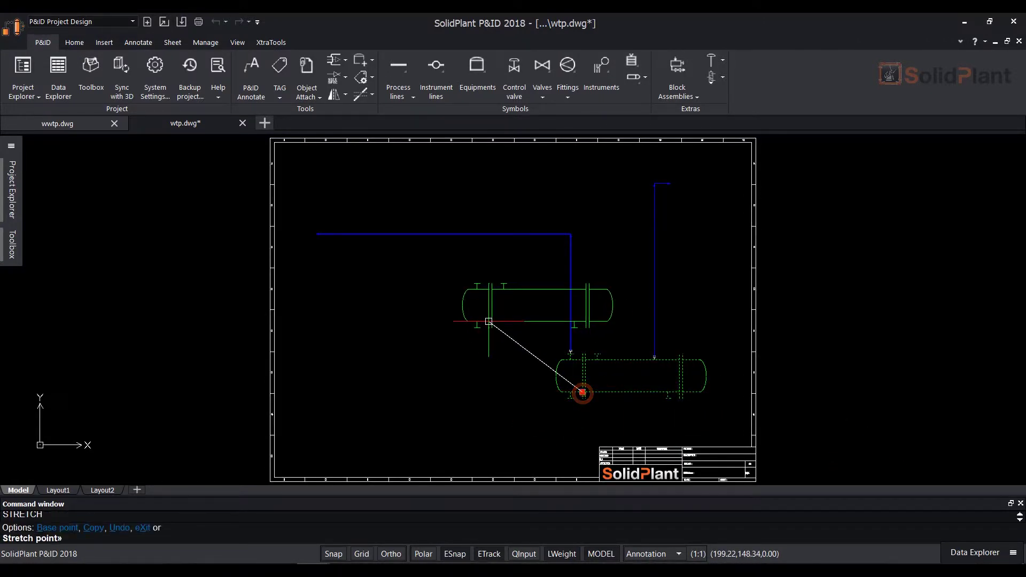
pyautogui.click(489, 323)
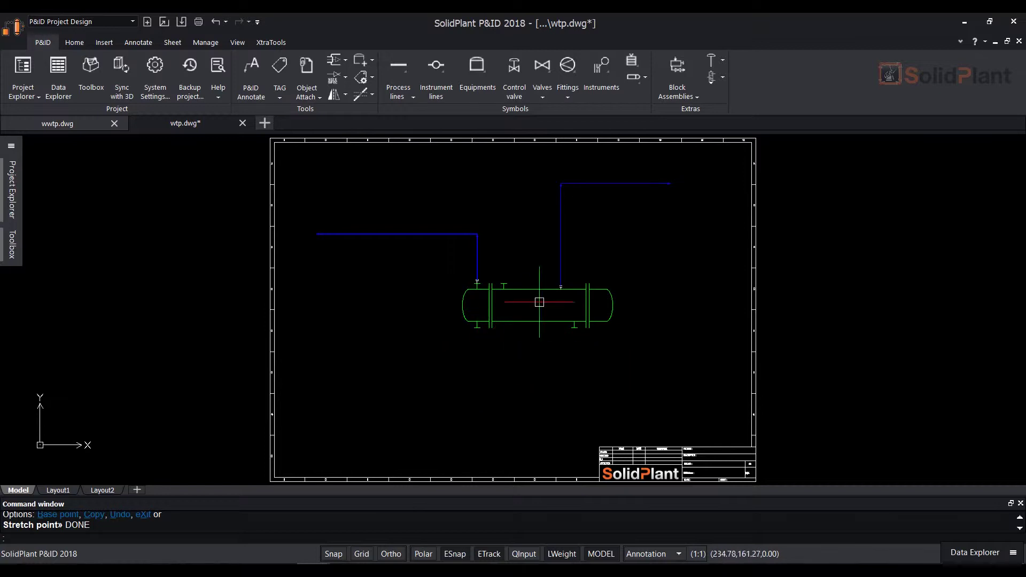
pyautogui.moveTo(558, 352); pyautogui.dragTo(528, 343, button='middle')
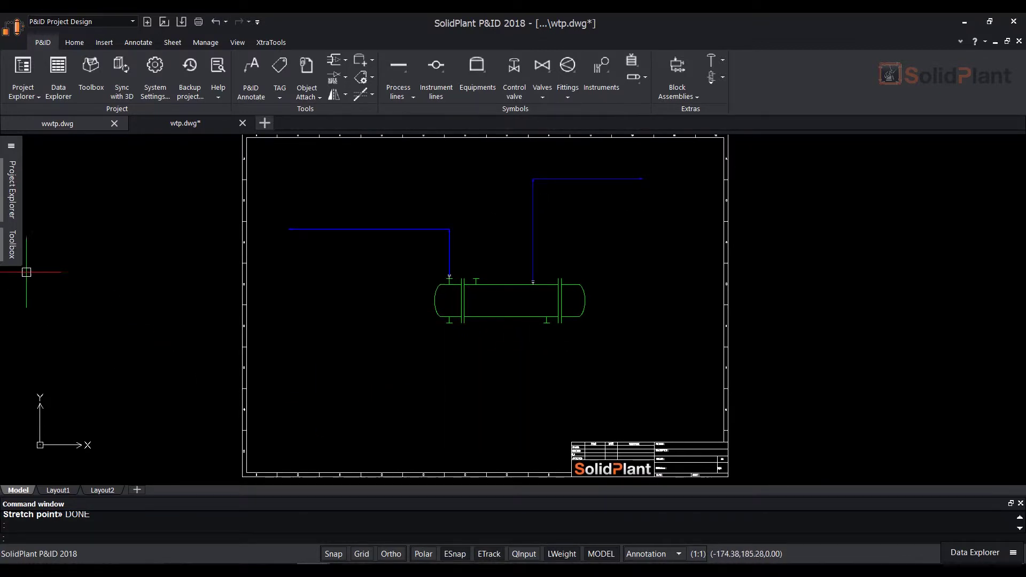
pyautogui.click(13, 249)
# - Draw a third process line from a bottom nozzle down and left; a started Move is cancelled
pyautogui.click(36, 185)
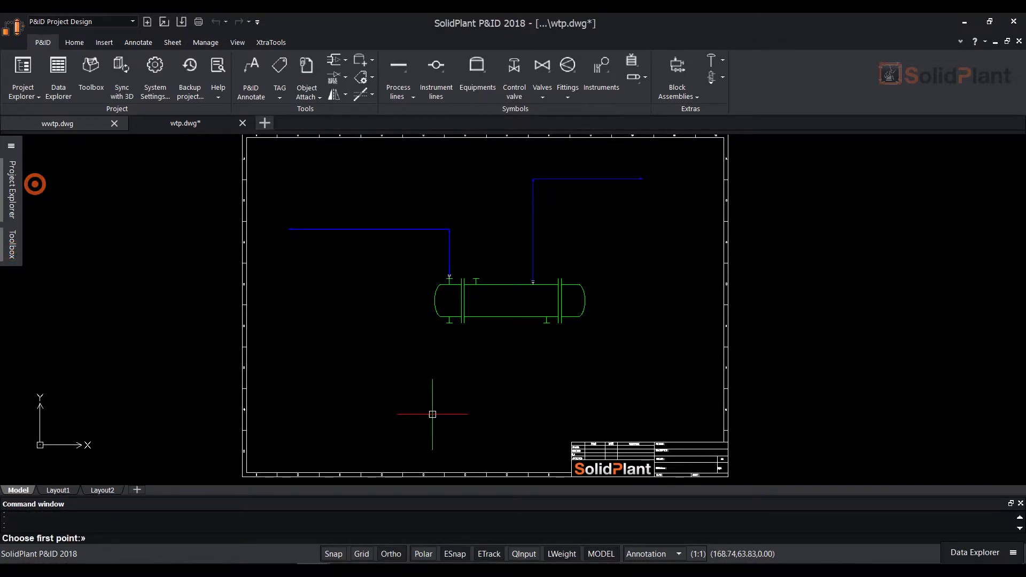
pyautogui.click(449, 323)
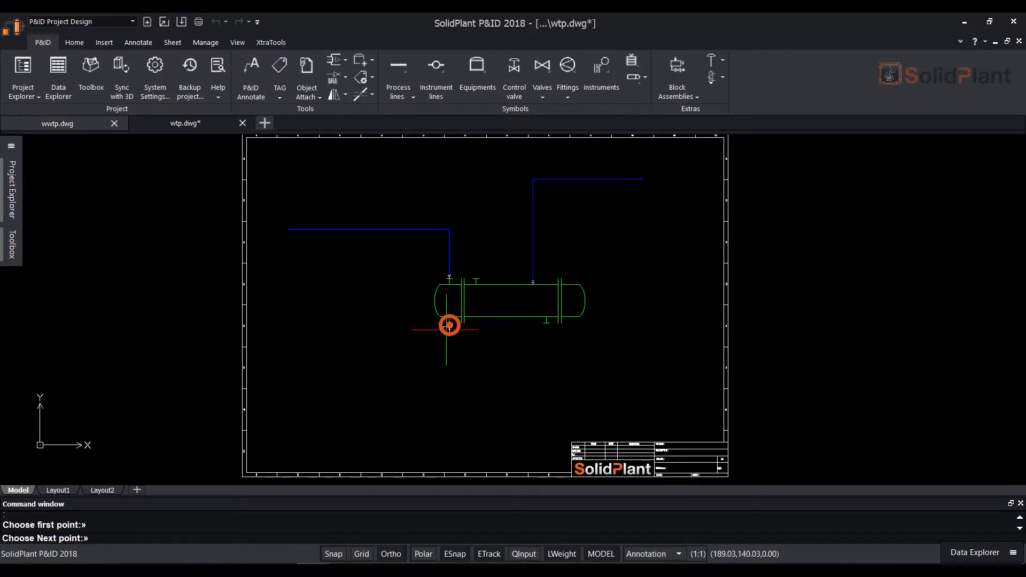
pyautogui.click(448, 380)
pyautogui.click(297, 380)
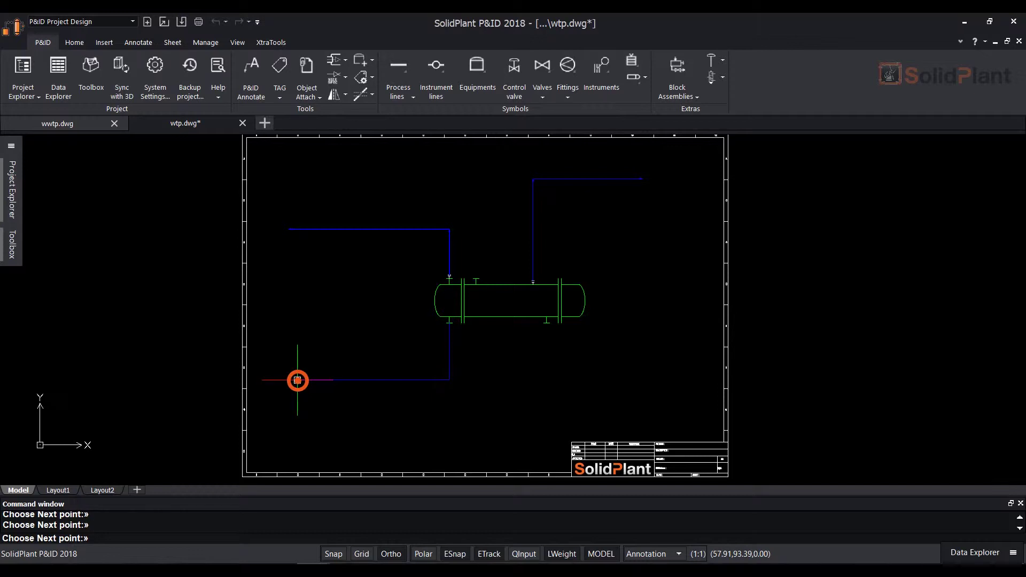
pyautogui.press('Return')
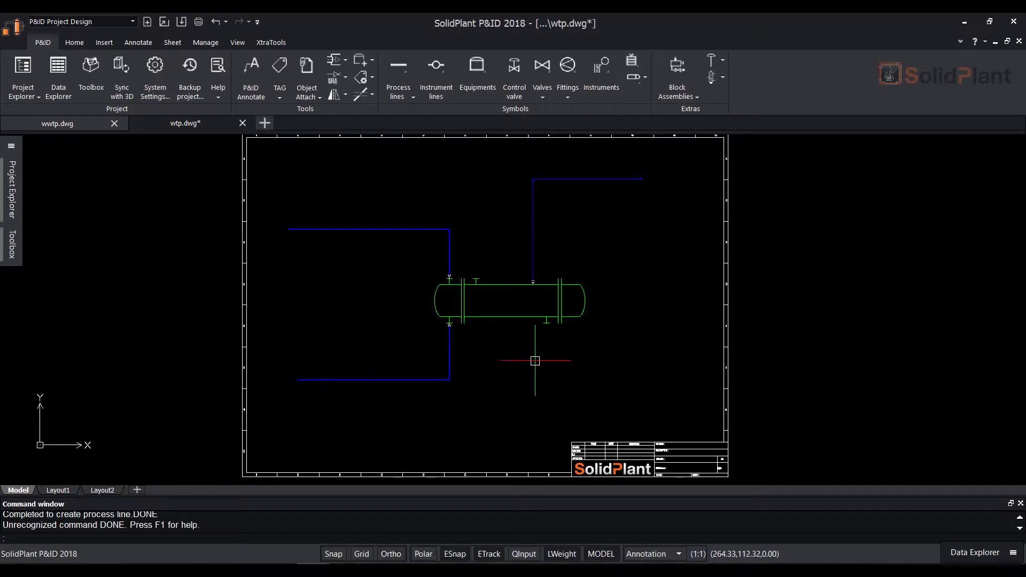
pyautogui.write('move')
pyautogui.press('Return')
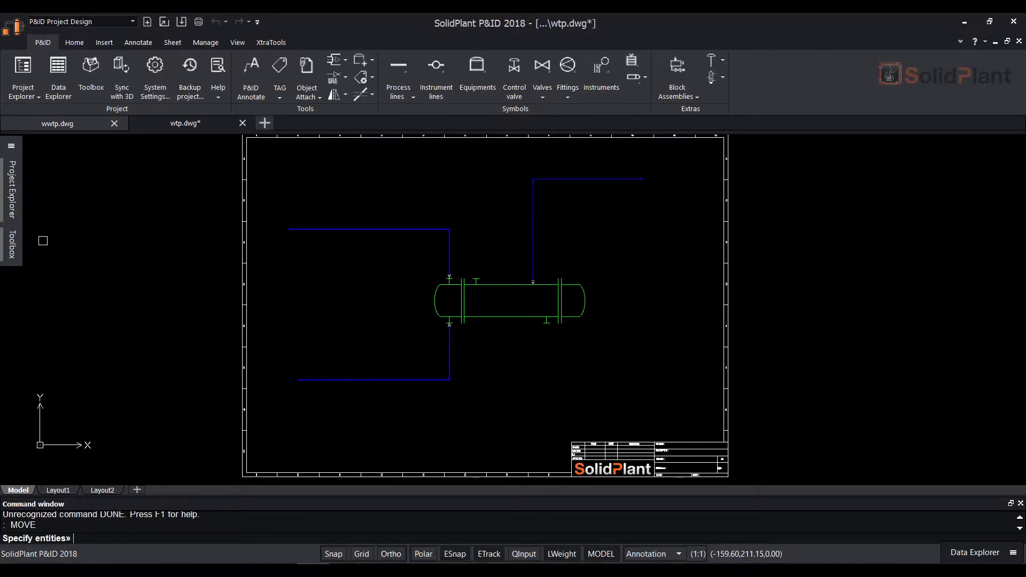
pyautogui.press('Escape')
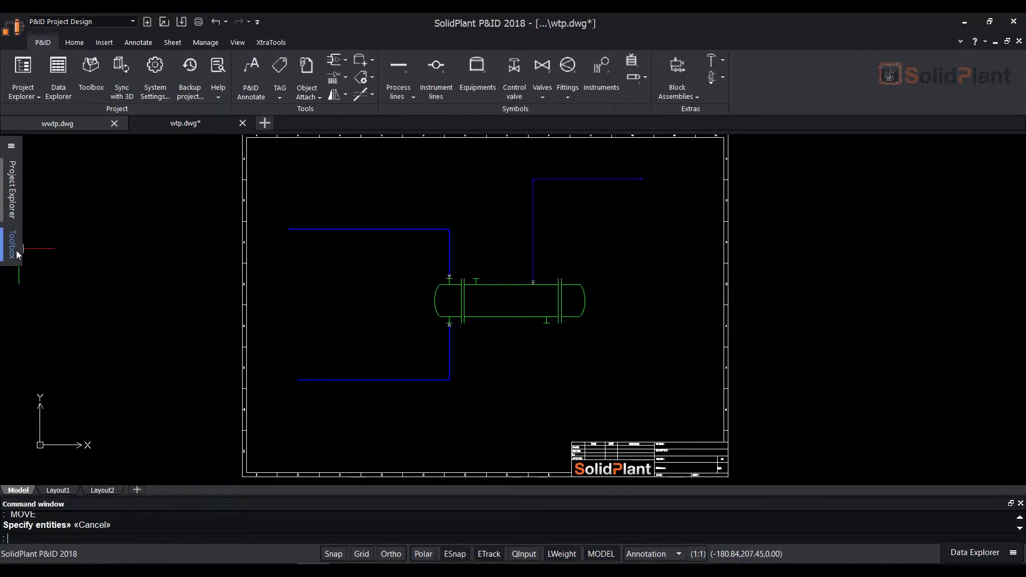
# - Draw a fourth process line from another bottom nozzle running down and then left
pyautogui.click(15, 250)
pyautogui.click(36, 184)
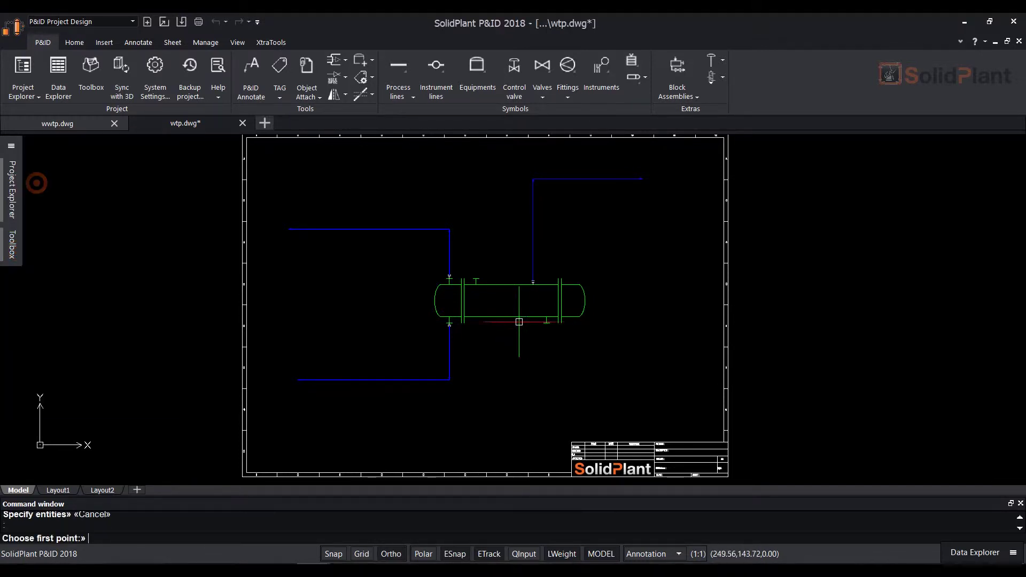
pyautogui.click(512, 319)
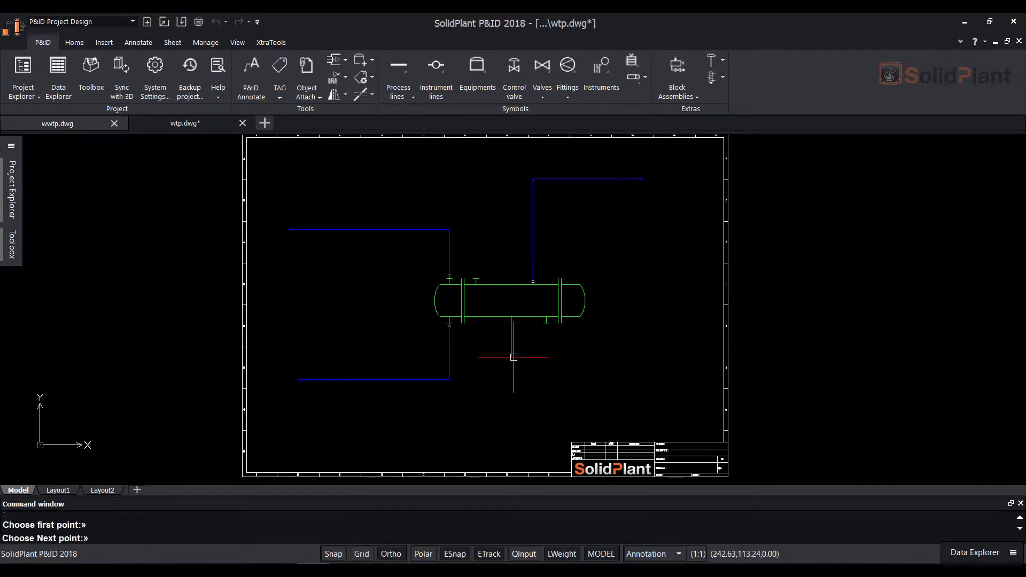
pyautogui.click(516, 407)
pyautogui.click(332, 417)
pyautogui.press('Return')
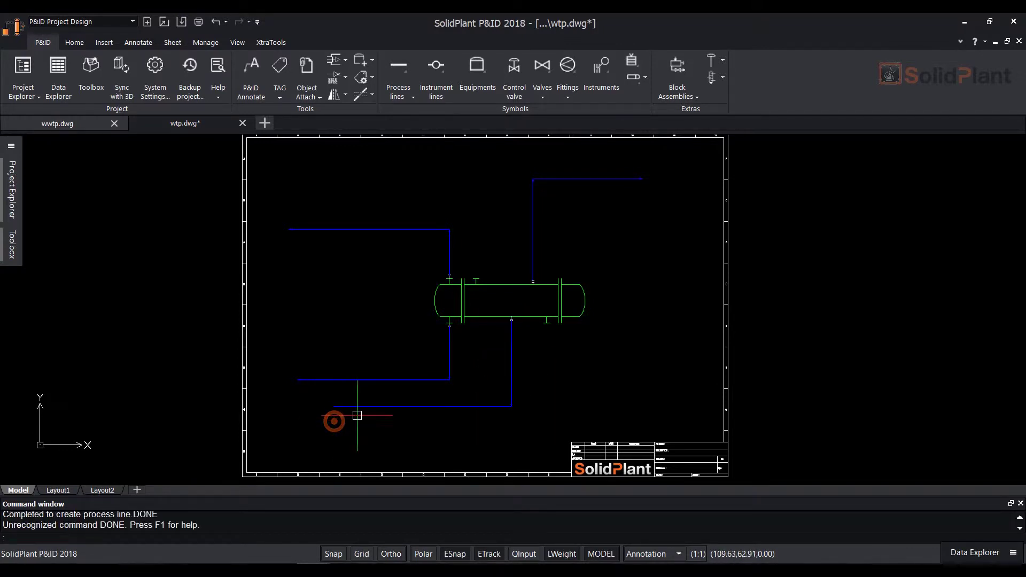
# - Draw a fifth process line from the bottom-right nozzle down and off to the right
pyautogui.click(11, 244)
pyautogui.click(36, 184)
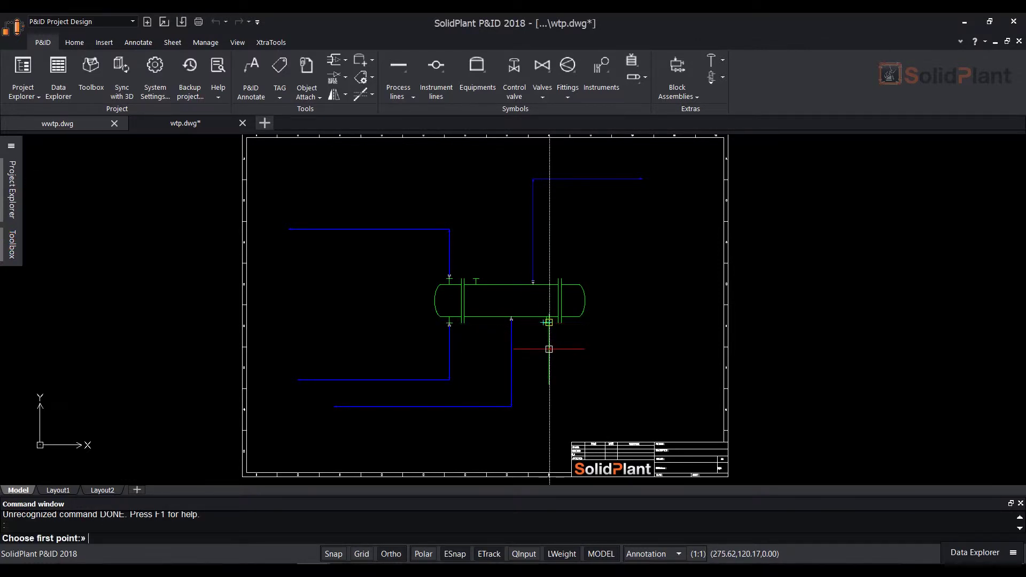
pyautogui.scroll(3, 546, 324)
pyautogui.click(544, 296)
pyautogui.click(543, 374)
pyautogui.click(804, 375)
pyautogui.press('Return')
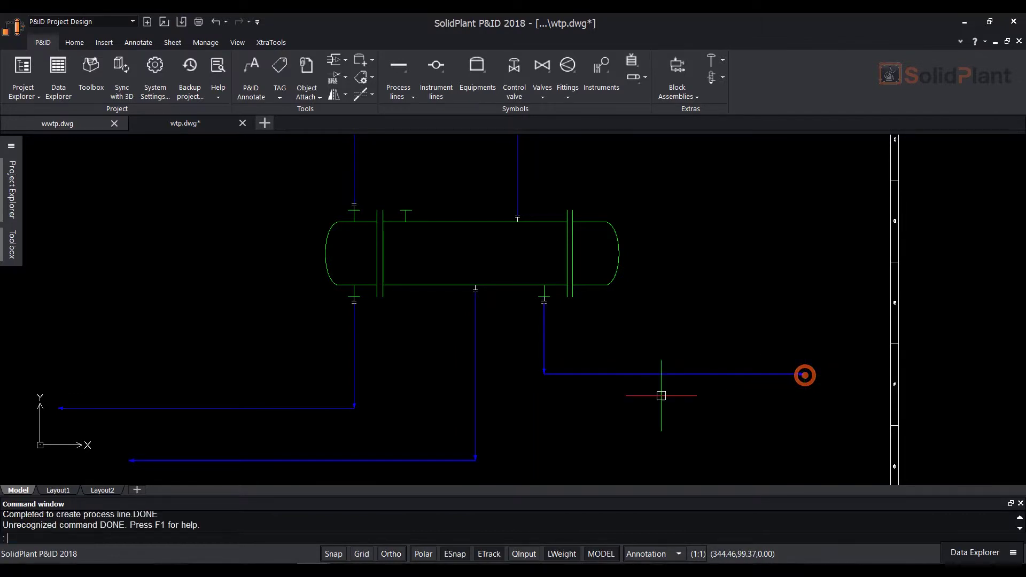
pyautogui.scroll(-4, 609, 351)
pyautogui.moveTo(627, 316); pyautogui.dragTo(591, 311, button='middle')
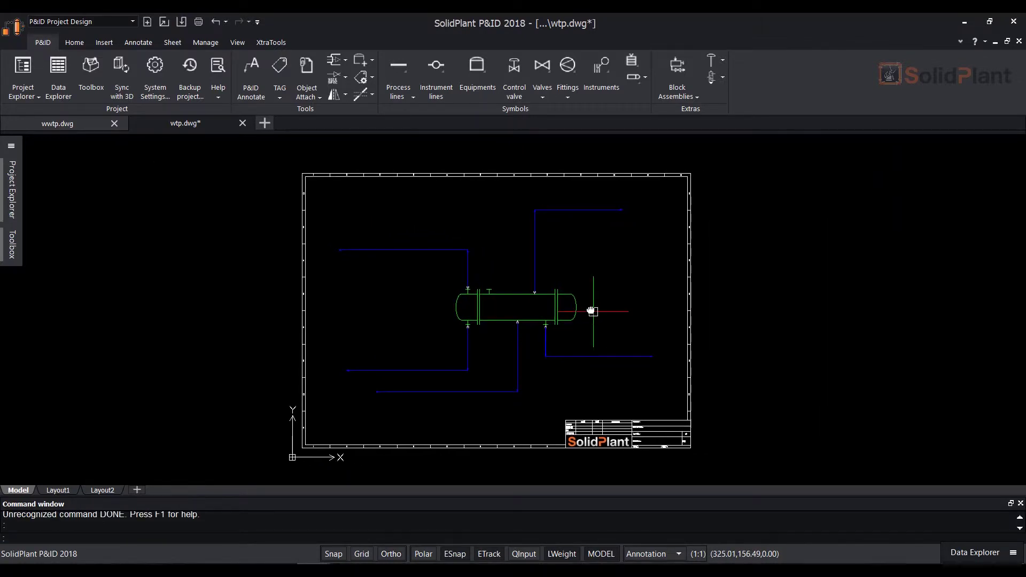
pyautogui.scroll(1, 592, 311)
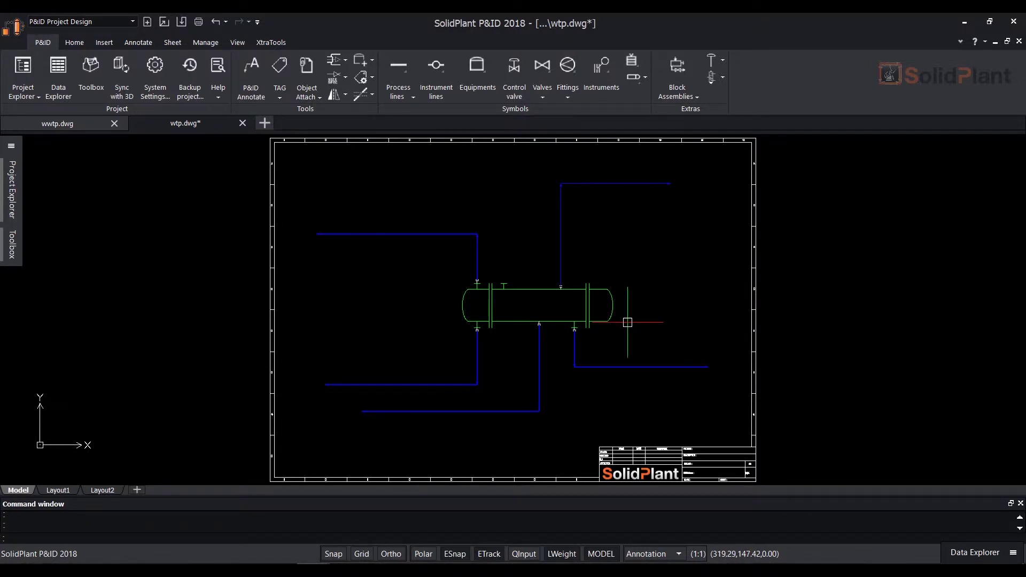
pyautogui.scroll(4, 488, 332)
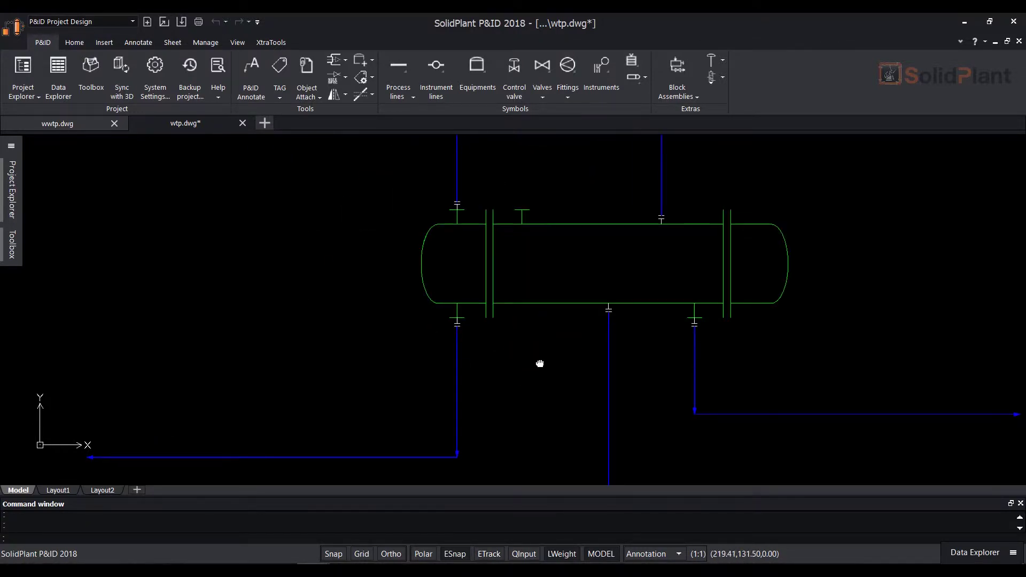
pyautogui.moveTo(538, 348); pyautogui.dragTo(538, 367, button='middle')
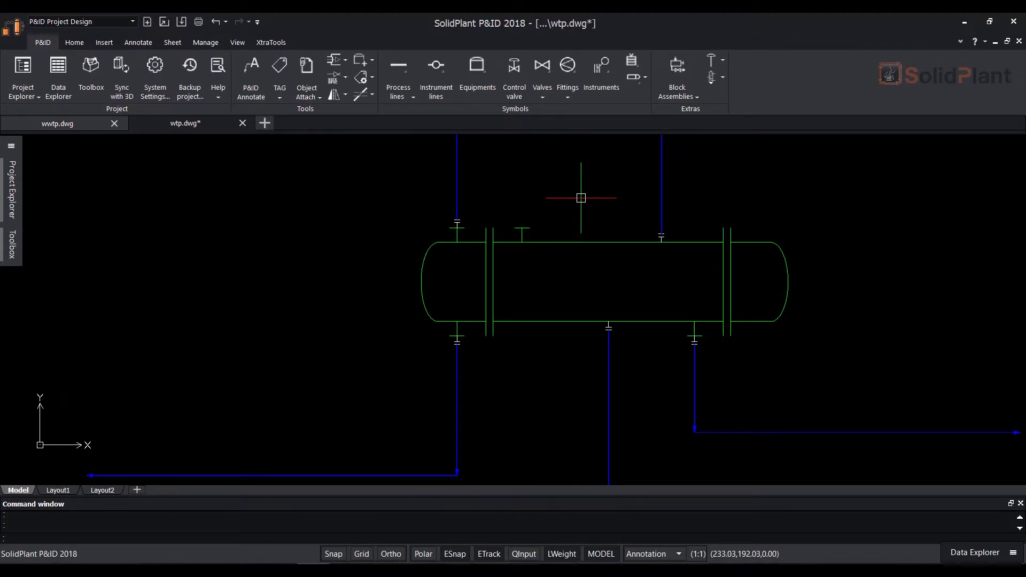
pyautogui.click(568, 100)
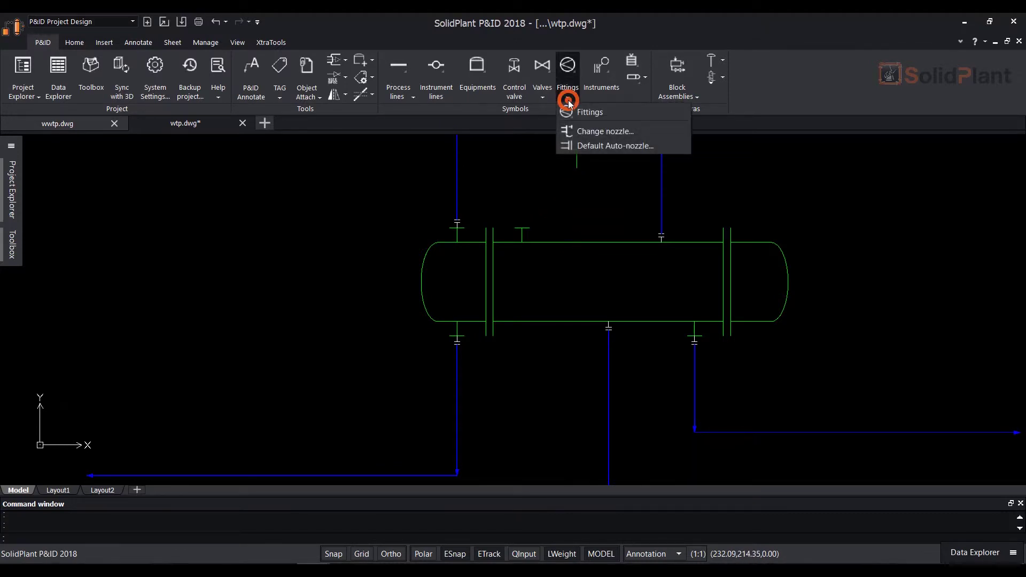
# - Use Change nozzle to give the exchanger's top-left nozzle the fourth nozzle style
pyautogui.click(626, 133)
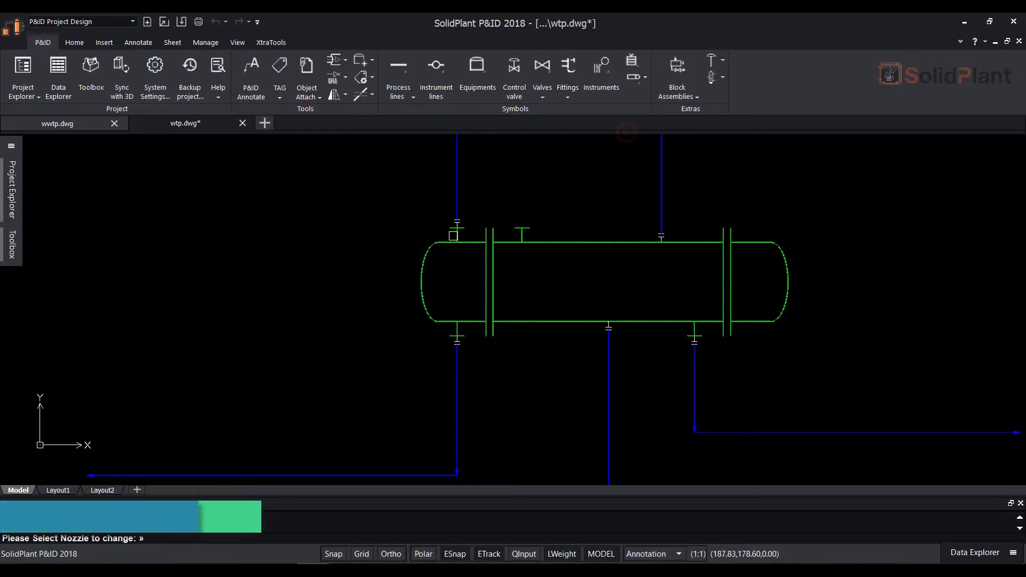
pyautogui.scroll(2, 453, 229)
pyautogui.click(465, 214)
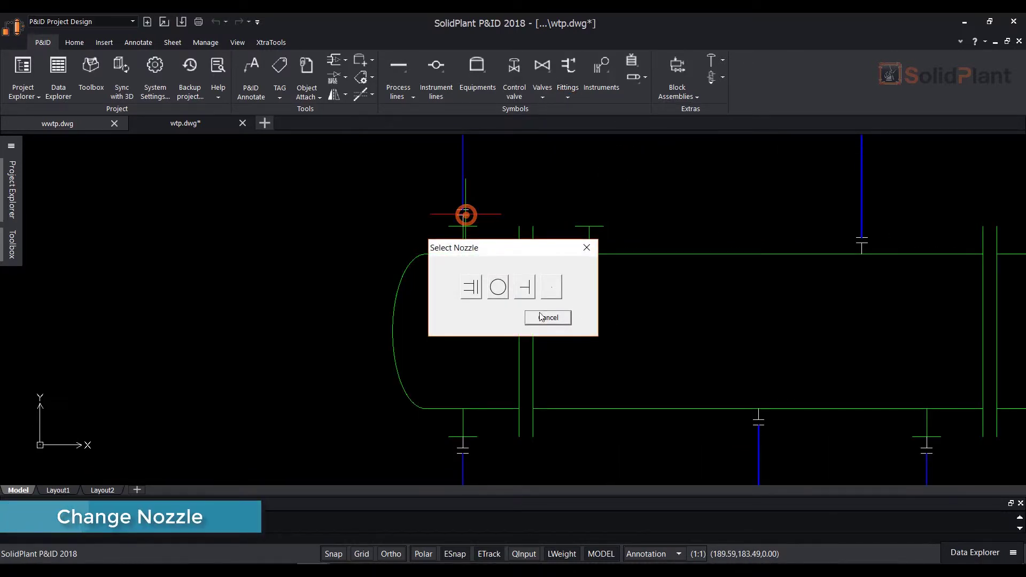
pyautogui.click(551, 287)
# - Apply the same fourth nozzle style to the bottom-left nozzle, keeping its process line attached
pyautogui.scroll(-2, 495, 347)
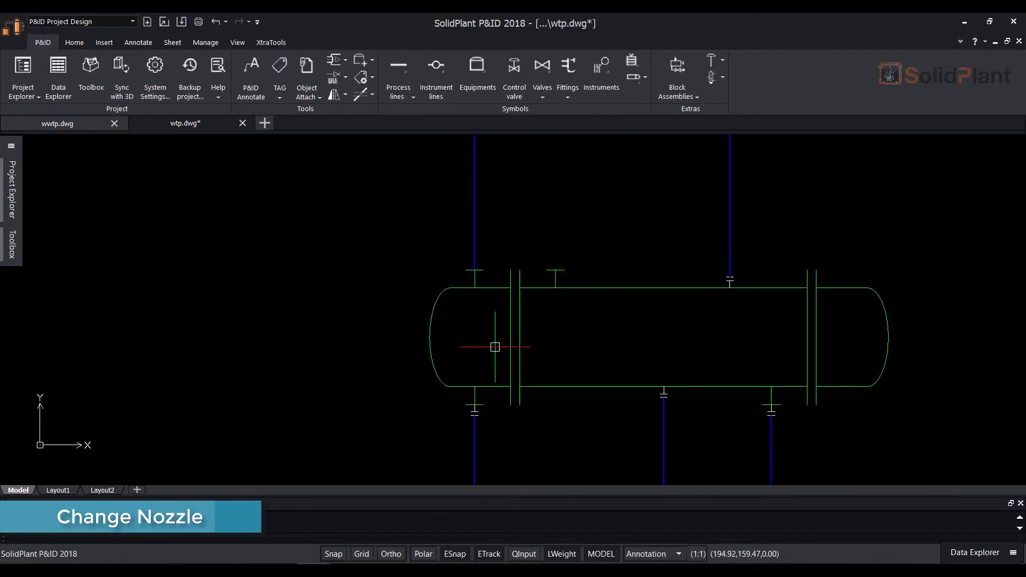
pyautogui.moveTo(495, 347); pyautogui.dragTo(480, 287, button='middle')
pyautogui.scroll(5, 475, 350)
pyautogui.press('Return')
pyautogui.click(447, 344)
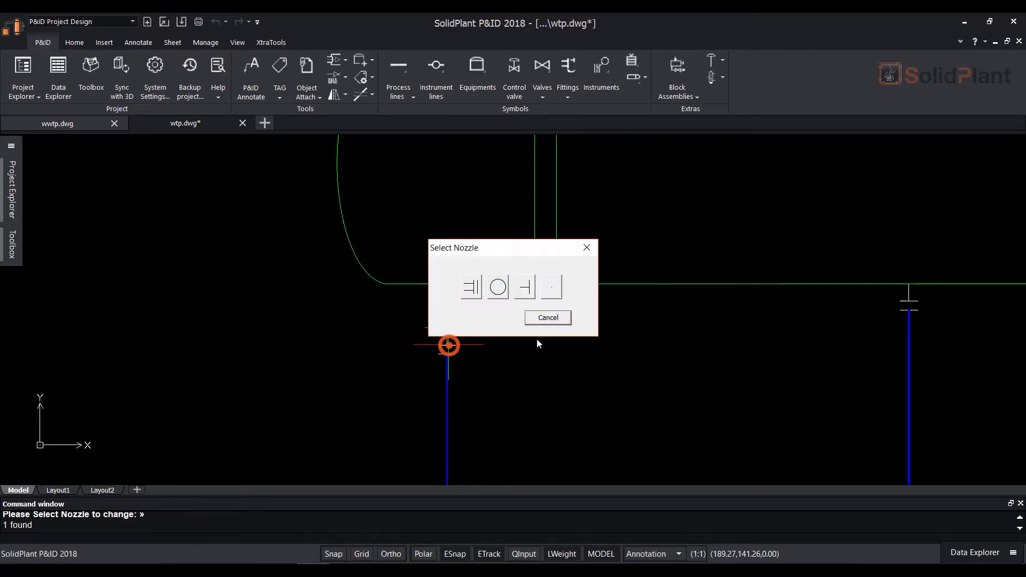
pyautogui.click(553, 290)
pyautogui.scroll(-5, 483, 302)
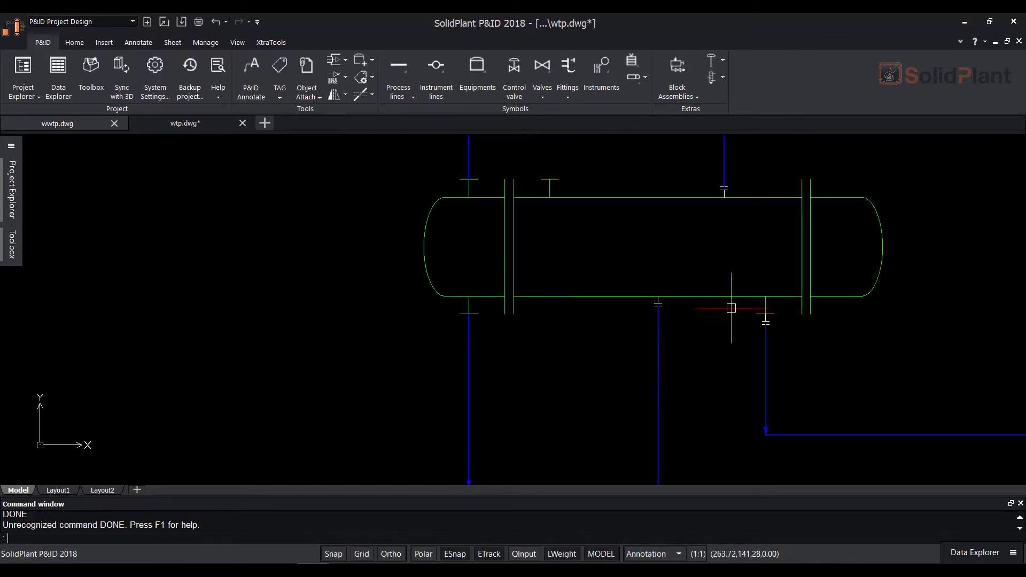
pyautogui.scroll(-6, 545, 326)
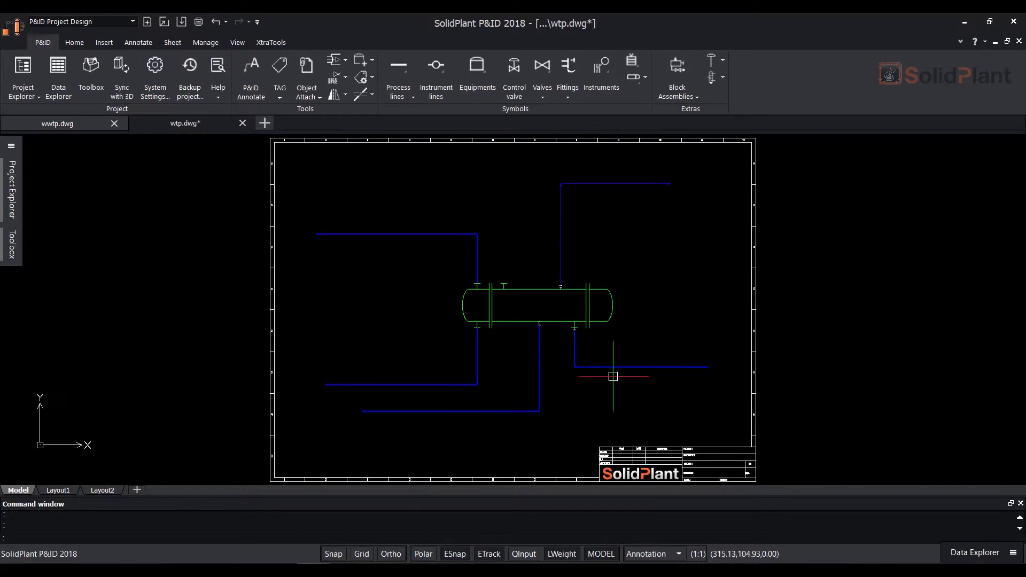
pyautogui.scroll(3, 515, 390)
pyautogui.moveTo(524, 359)
pyautogui.mouseDown(button='middle')
pyautogui.moveTo(492, 421)
pyautogui.moveTo(508, 395)
pyautogui.mouseUp(button='middle')
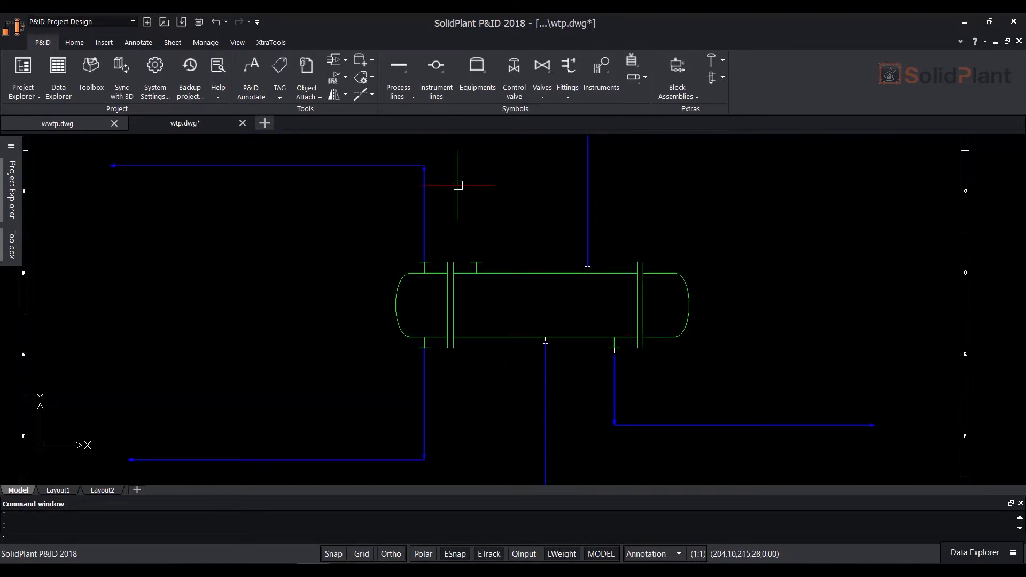
# - From the Valve tab, insert valves on the upper-left, top-right and lower-right process lines
pyautogui.click(11, 250)
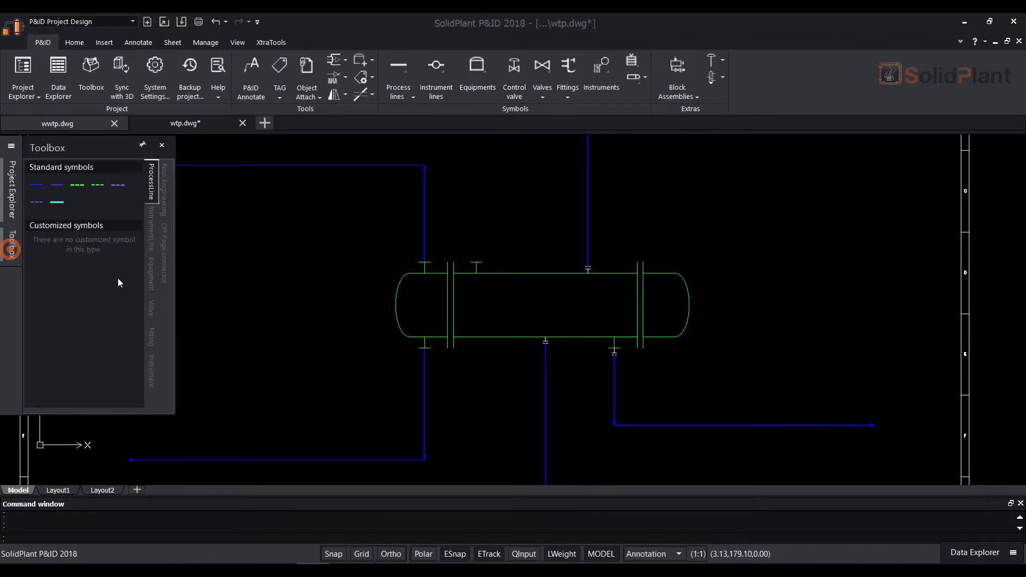
pyautogui.click(149, 306)
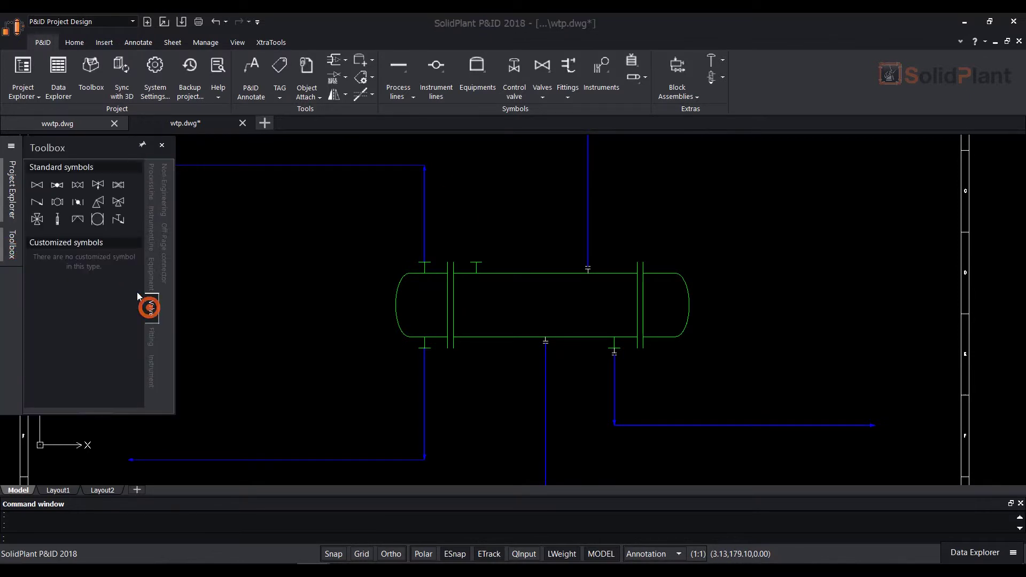
pyautogui.click(58, 186)
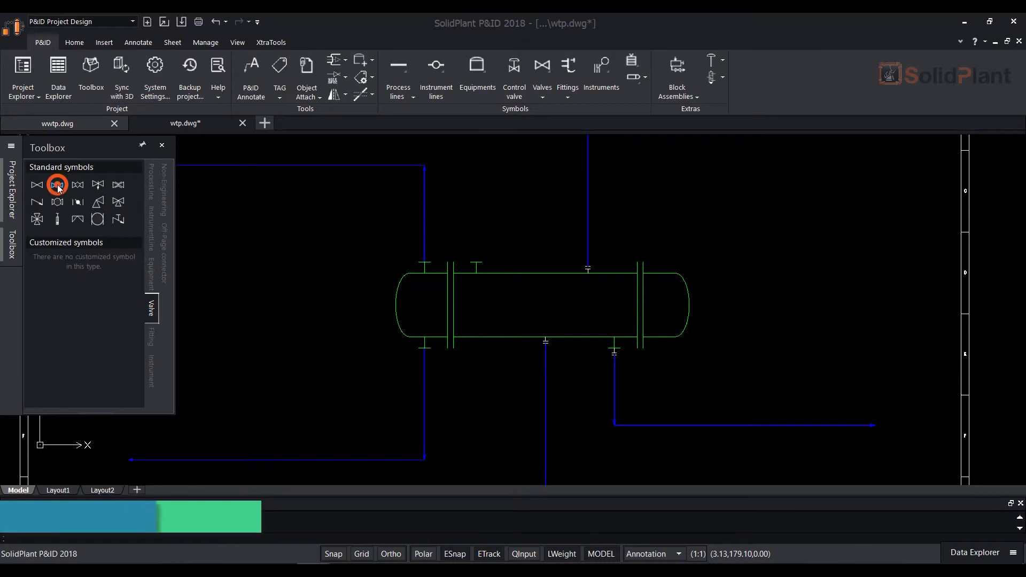
pyautogui.click(423, 235)
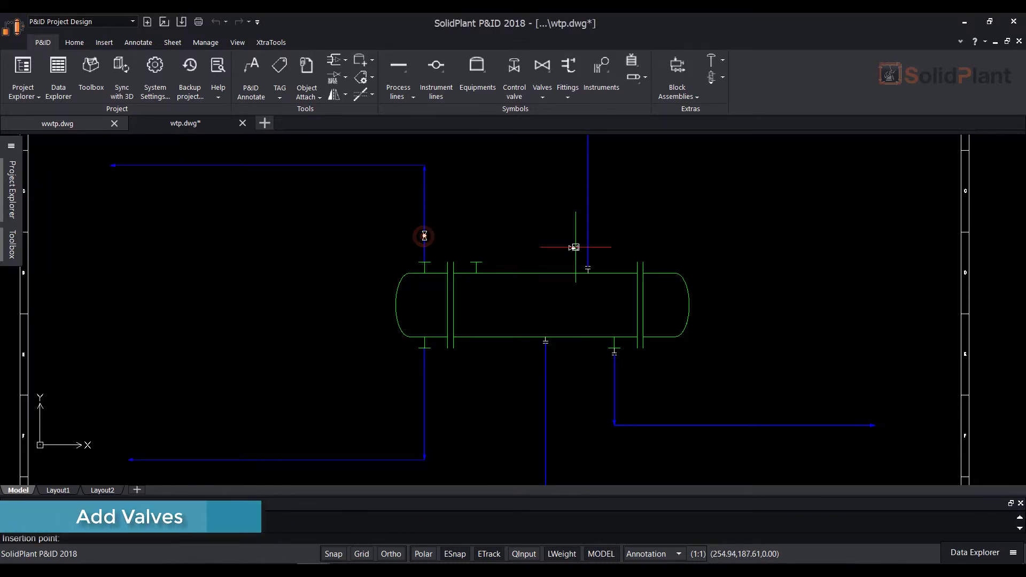
pyautogui.click(588, 243)
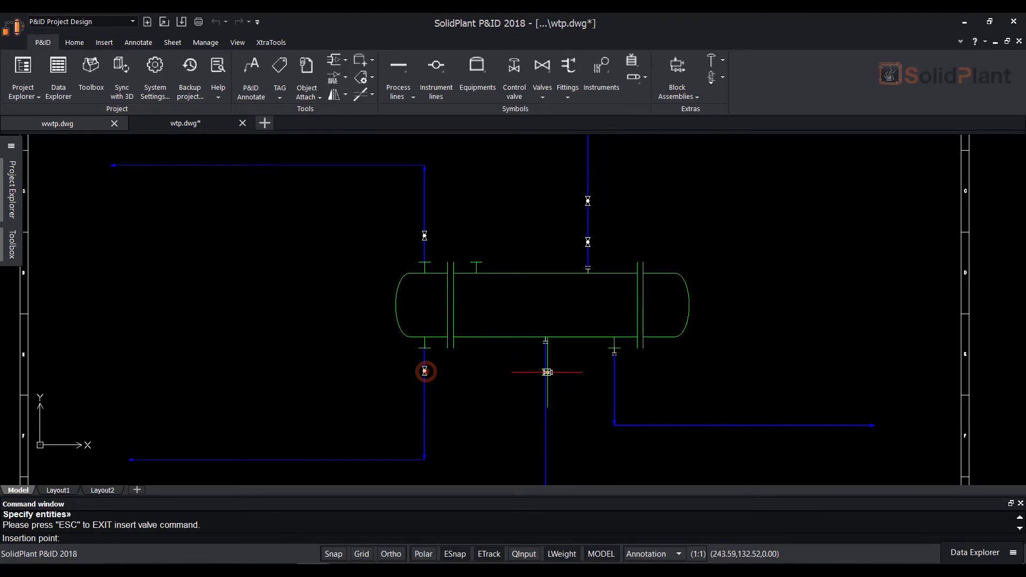
pyautogui.click(615, 375)
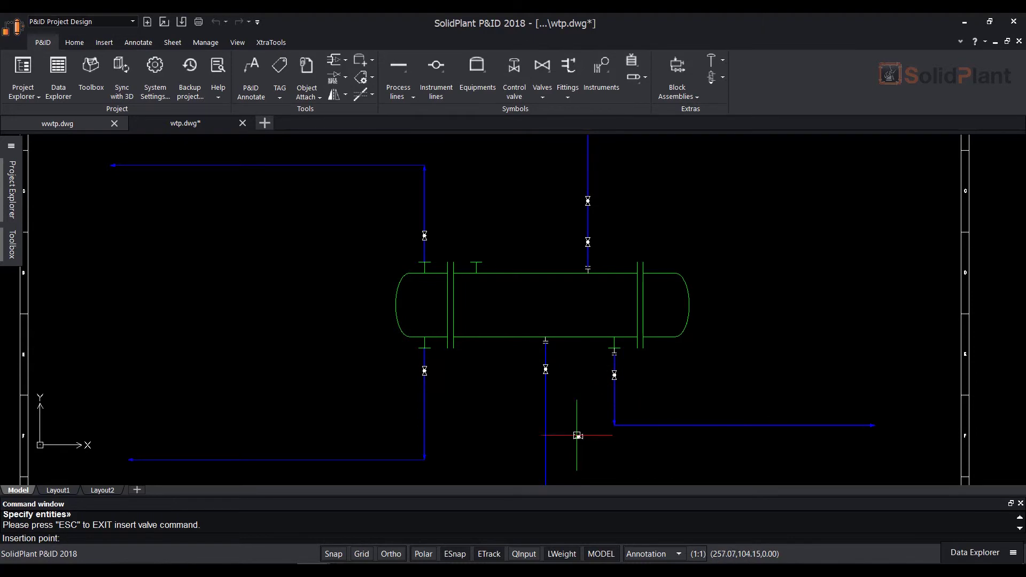
pyautogui.moveTo(563, 412); pyautogui.dragTo(531, 419, button='middle')
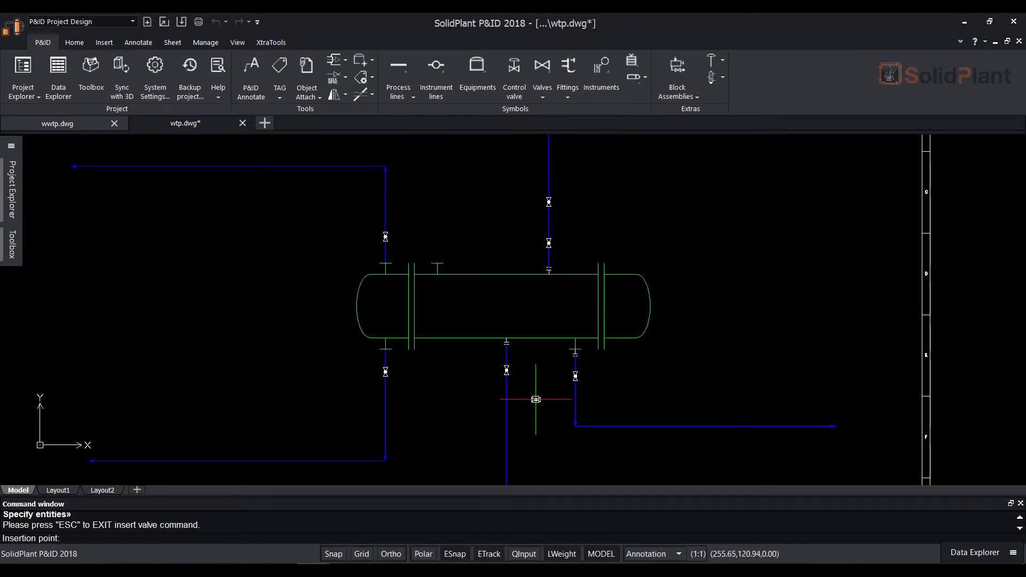
pyautogui.scroll(5, 551, 201)
pyautogui.moveTo(674, 245); pyautogui.dragTo(651, 288, button='middle')
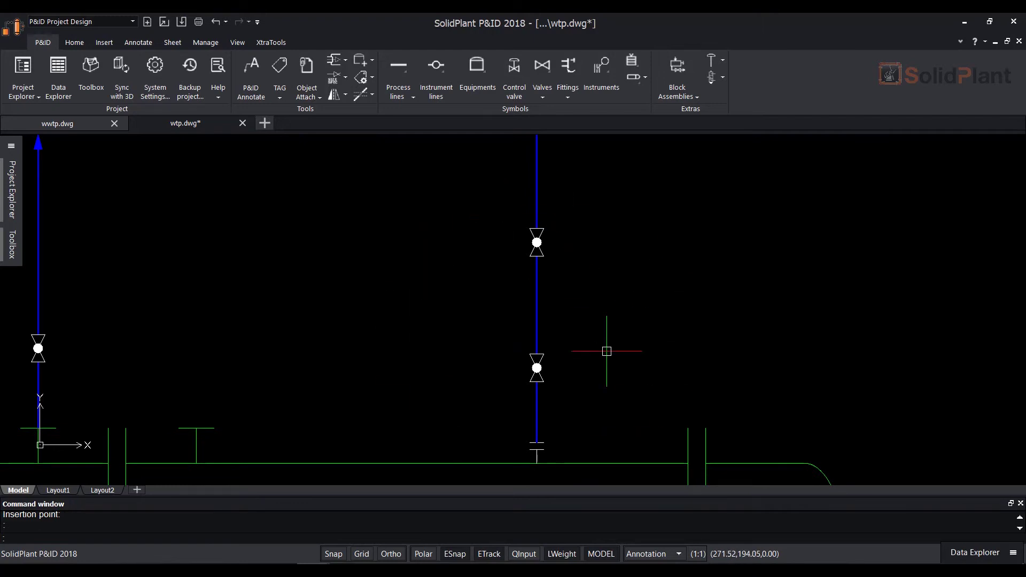
pyautogui.click(542, 97)
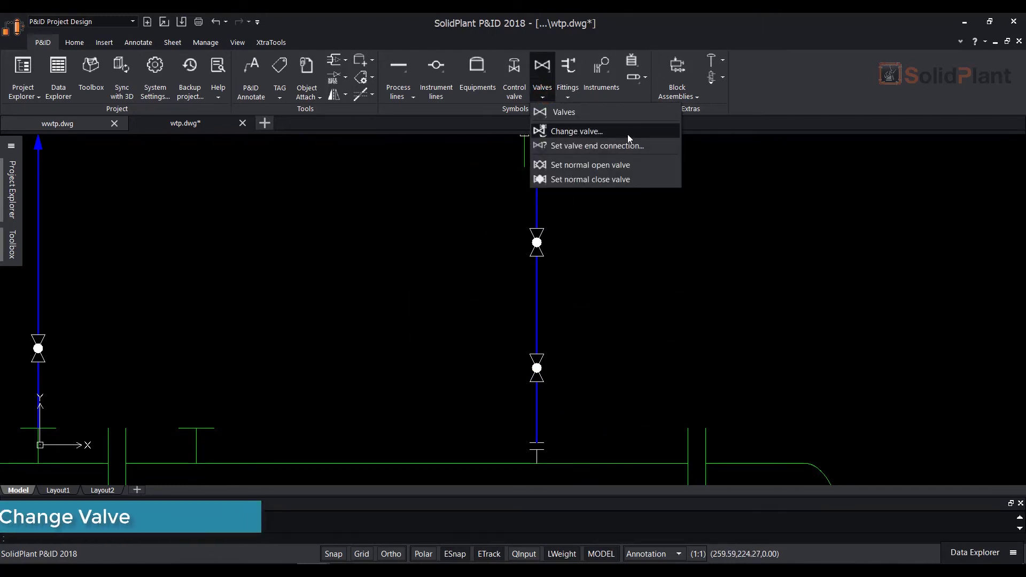
# - Via Change valve, make the upper top-right valve a Check Valve, then fit the sheet in view
pyautogui.click(629, 136)
pyautogui.click(537, 243)
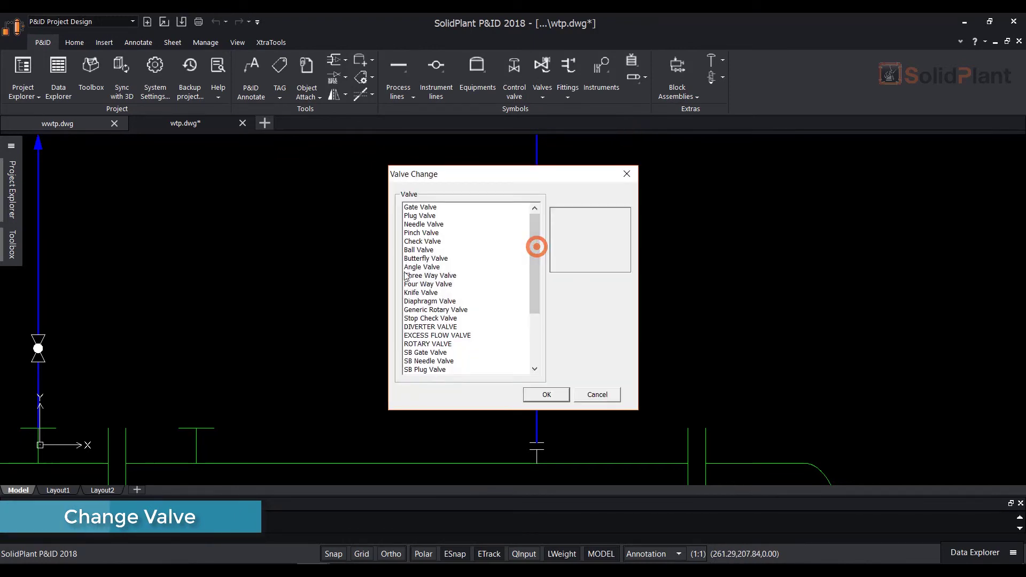
pyautogui.click(422, 243)
pyautogui.click(537, 395)
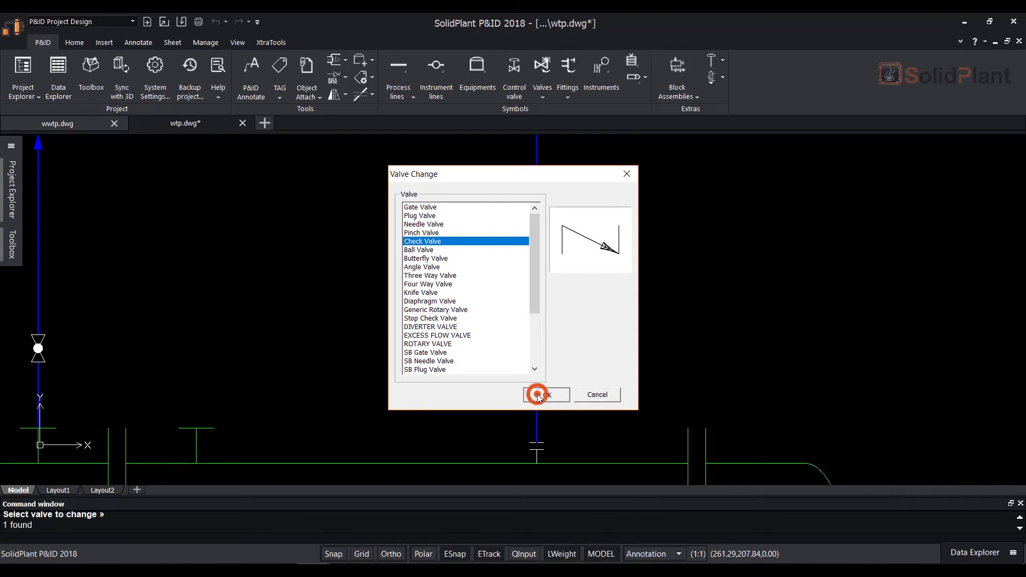
pyautogui.scroll(-3, 605, 289)
pyautogui.moveTo(659, 359); pyautogui.dragTo(623, 323, button='middle')
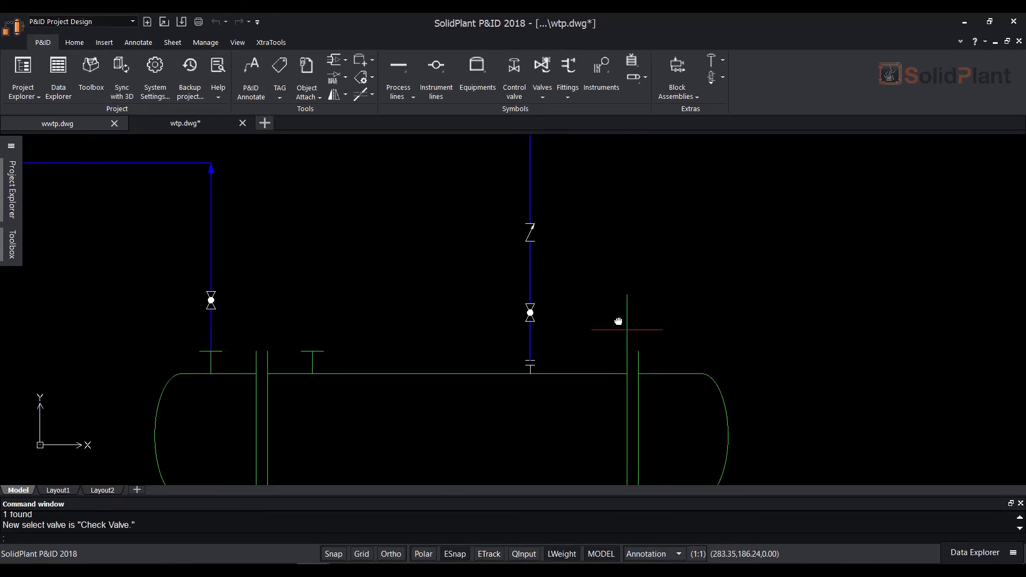
pyautogui.middleClick(582, 325)
pyautogui.middleClick(581, 325)
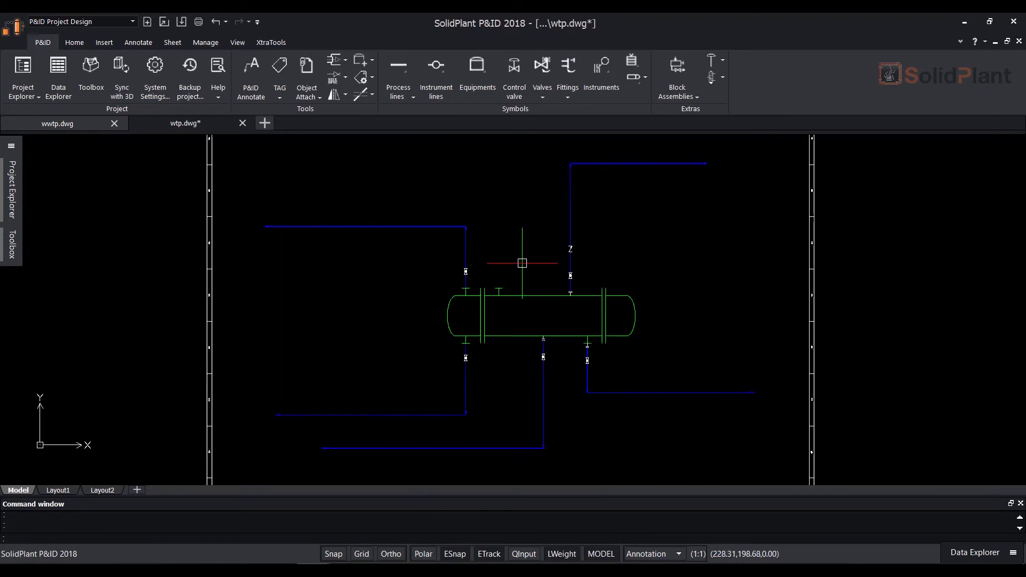